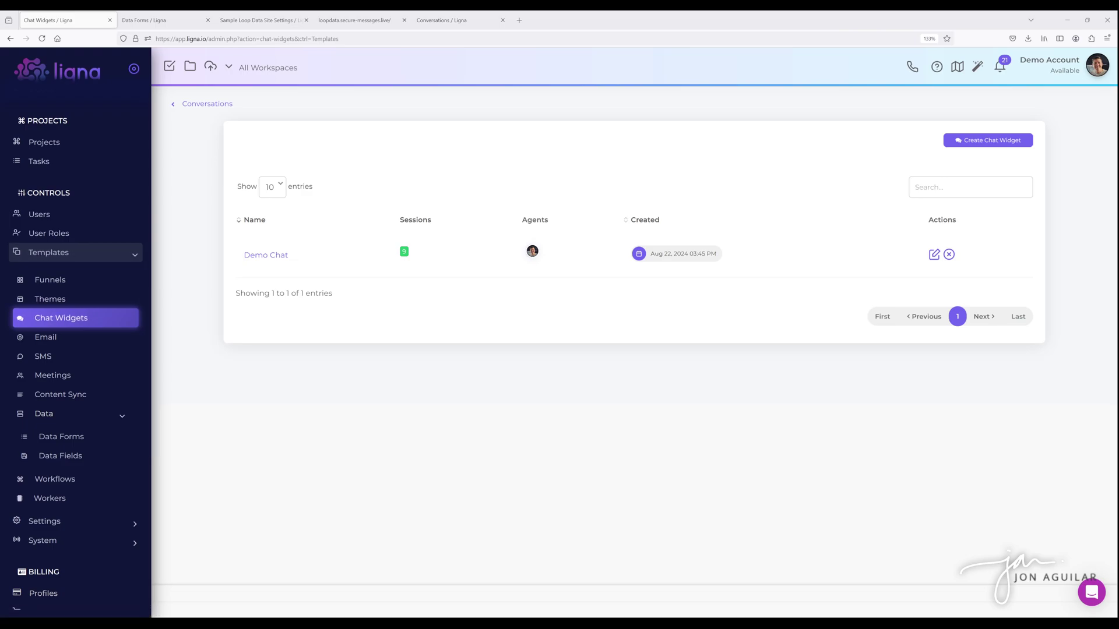
- Begin a new chat widget, then bring up the Data Forms tab listing its nine forms
click(987, 141)
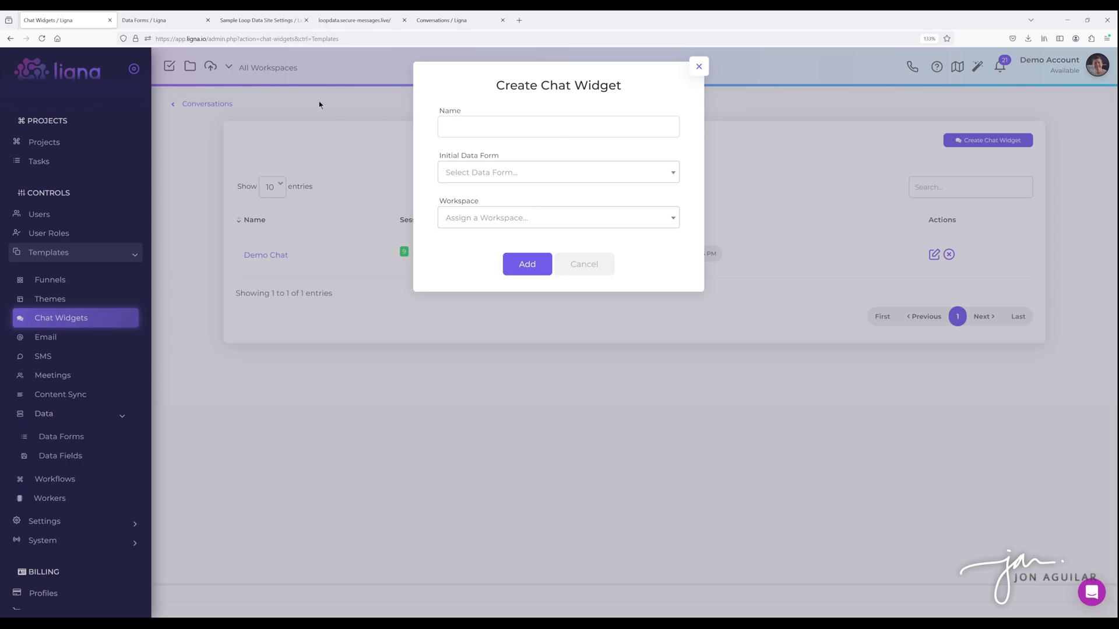
click(150, 26)
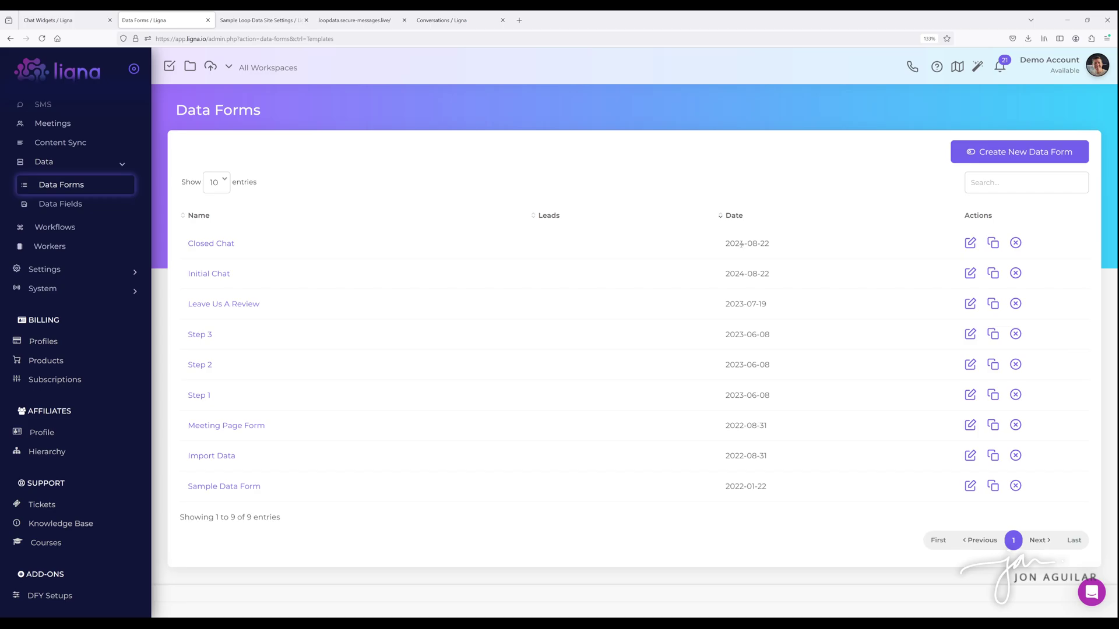
click(1008, 153)
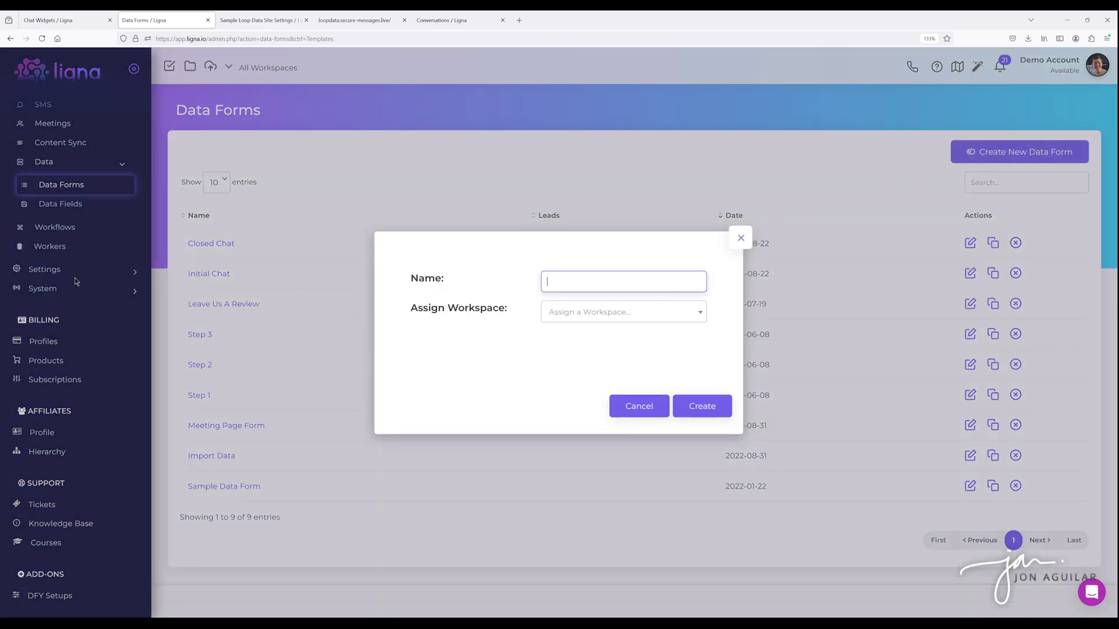
click(741, 238)
scroll(96, 261, up, 4)
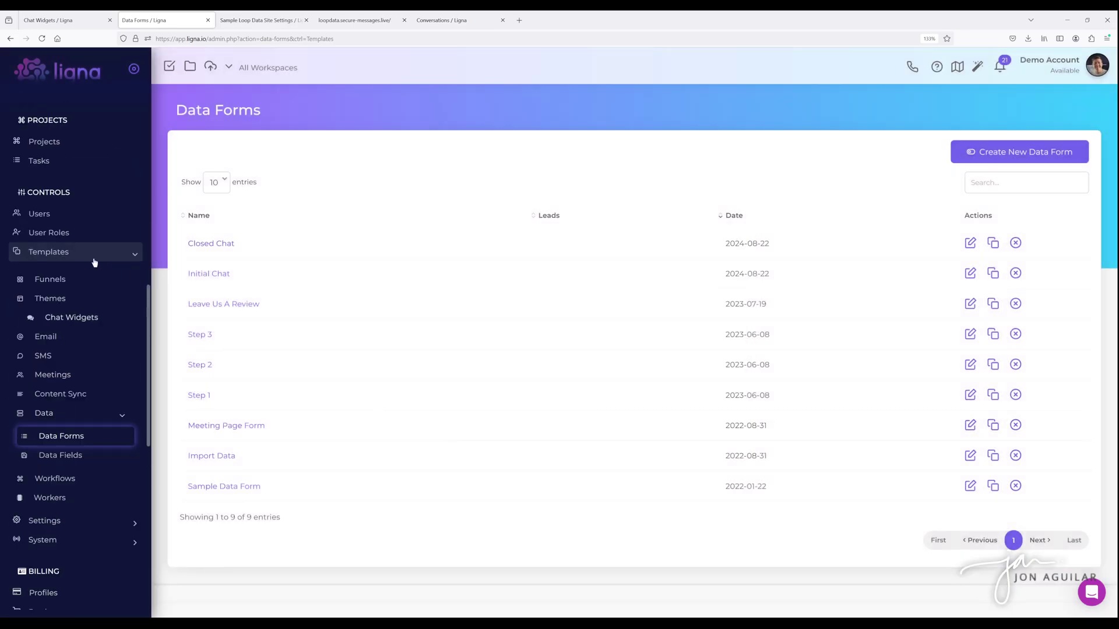
scroll(82, 300, down, 2)
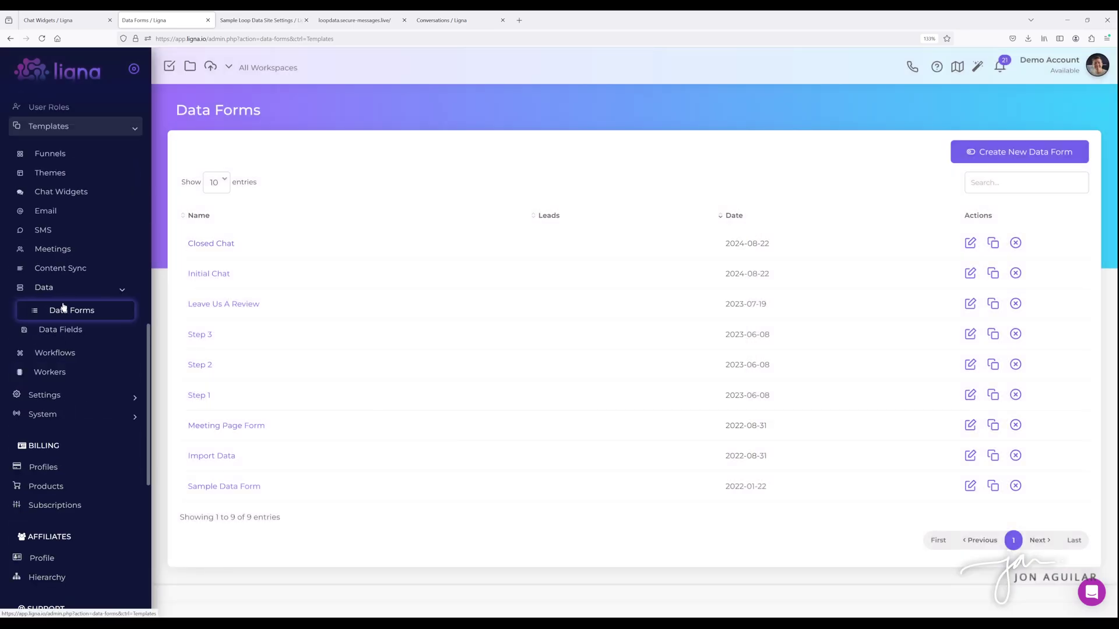
click(1020, 151)
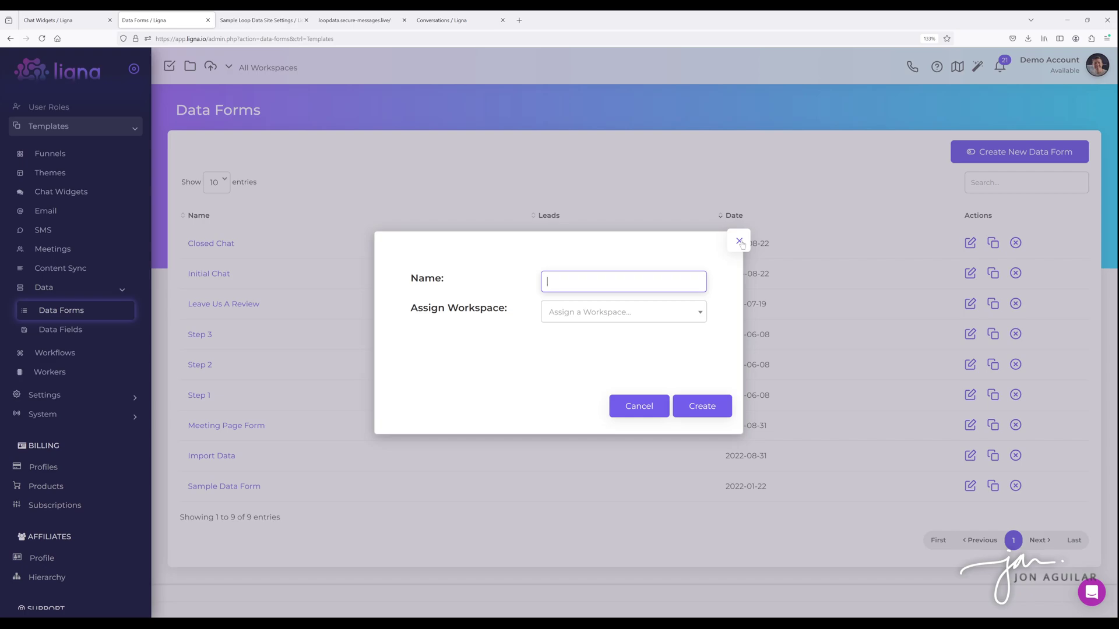
click(739, 241)
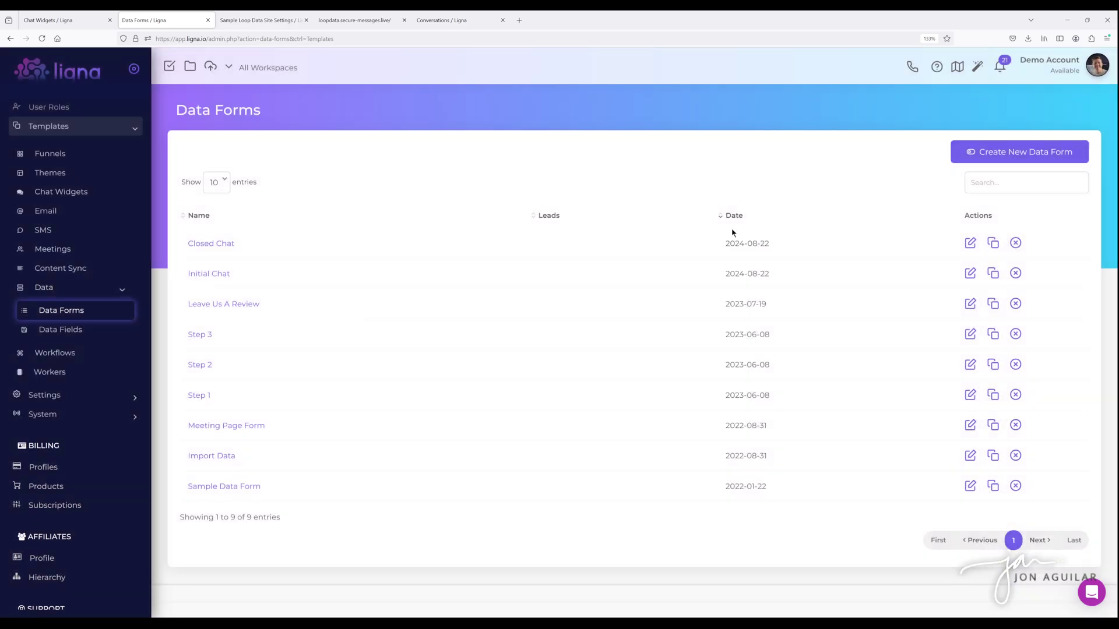
- Open the Initial Chat form and start adding a new field named Email
click(214, 279)
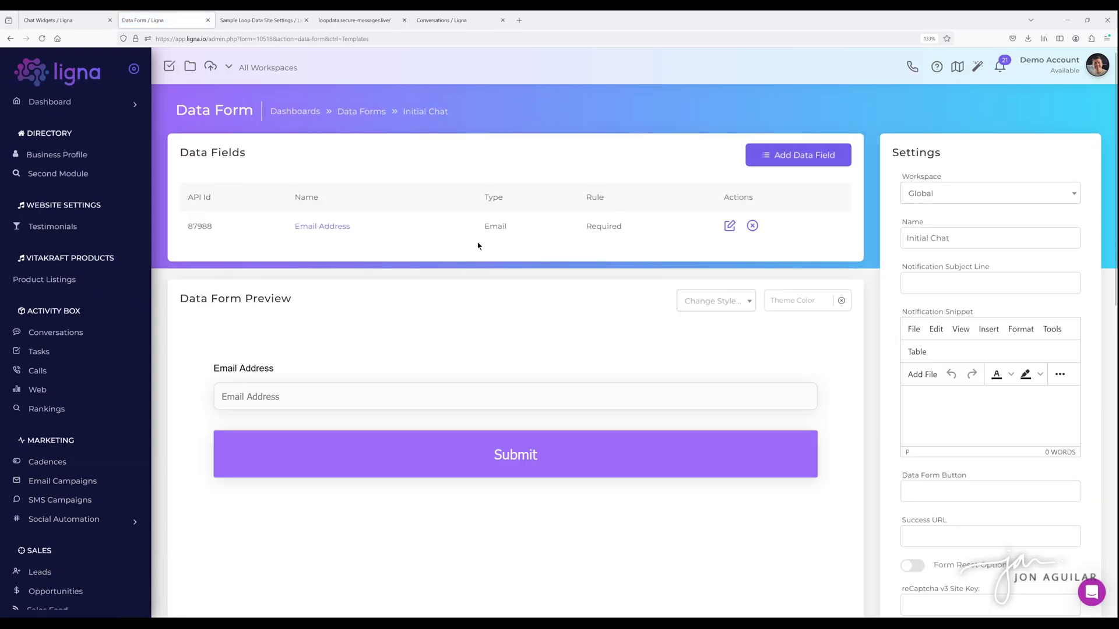
click(779, 160)
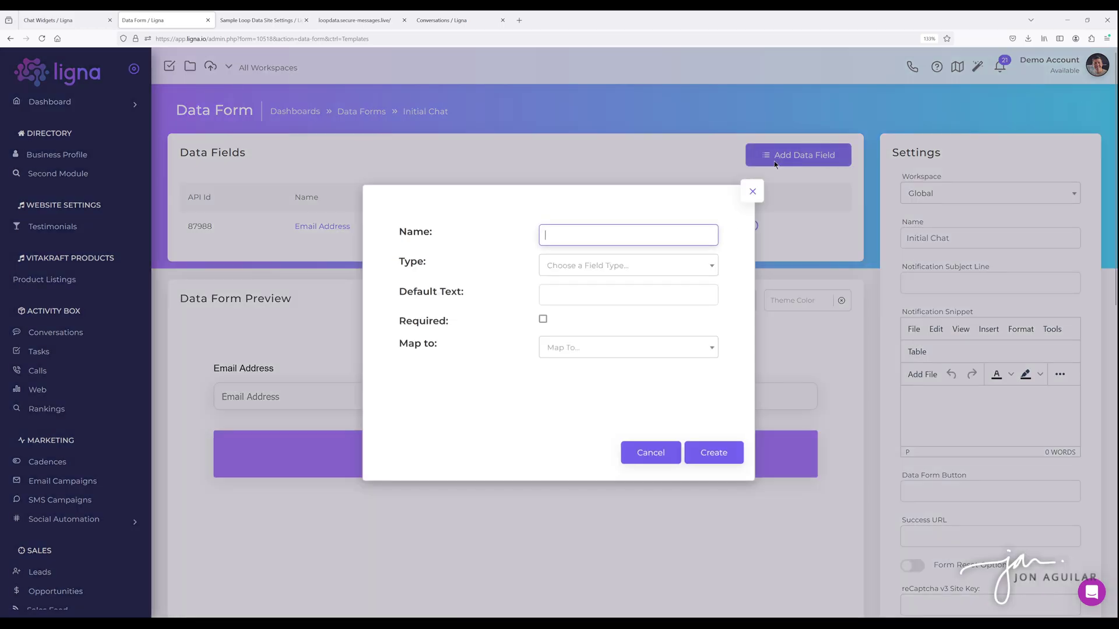
click(577, 271)
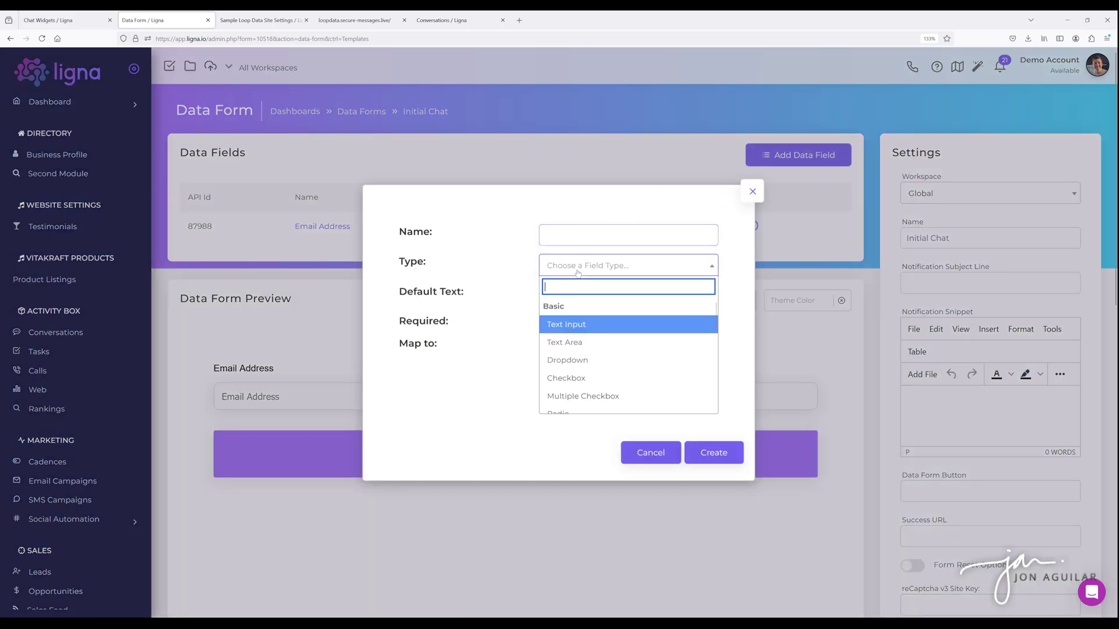
click(561, 236)
text(Email)
click(573, 264)
click(563, 236)
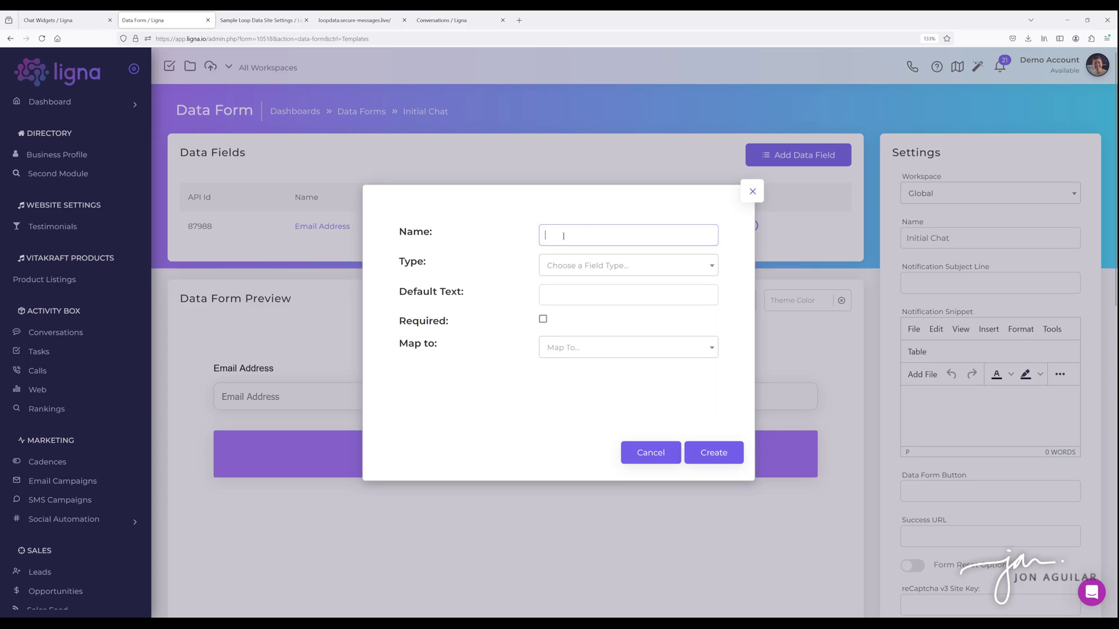
text(Email)
- Set the new field's type to Email Address
click(581, 265)
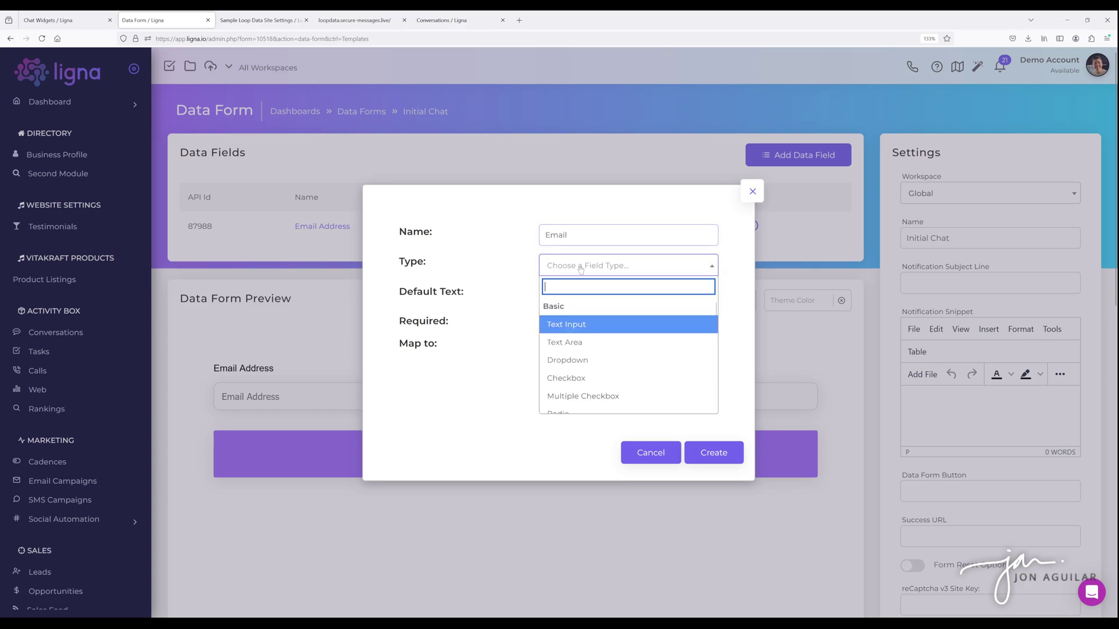
scroll(580, 354, down, 5)
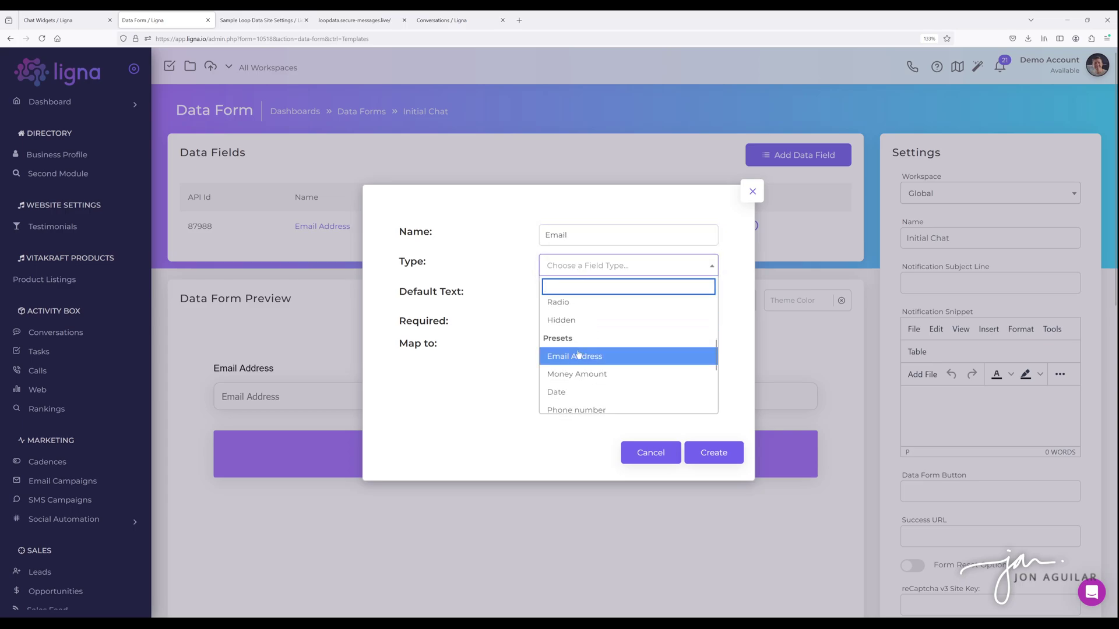
click(579, 355)
click(570, 269)
scroll(588, 315, up, 5)
click(505, 267)
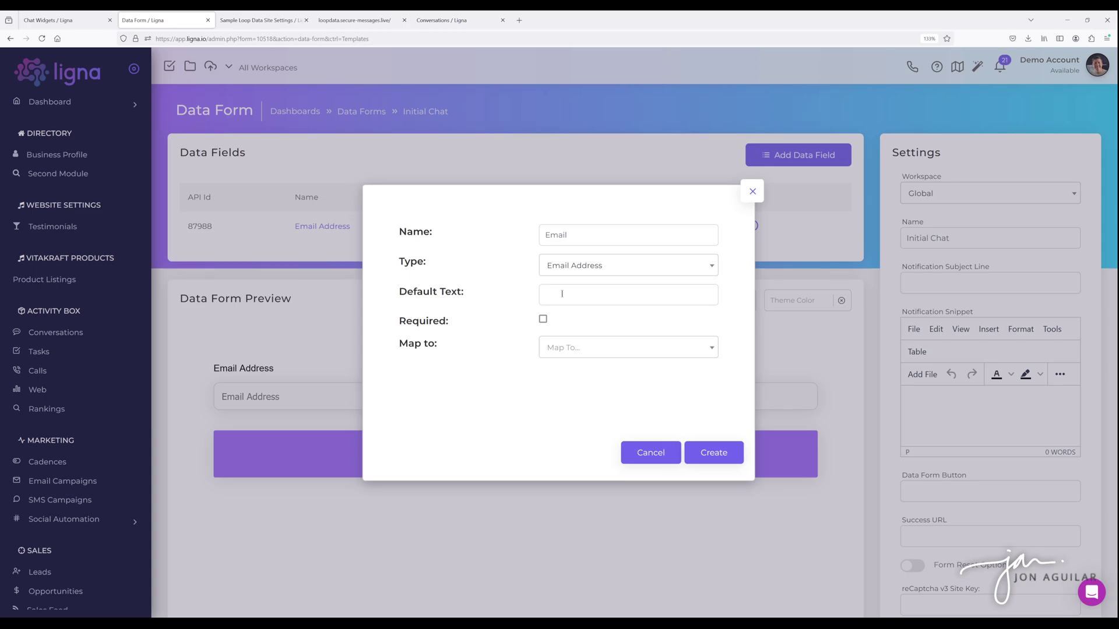
- Give the field default text 'Email', make it required, map it to Email, and create it
click(561, 293)
text(Email)
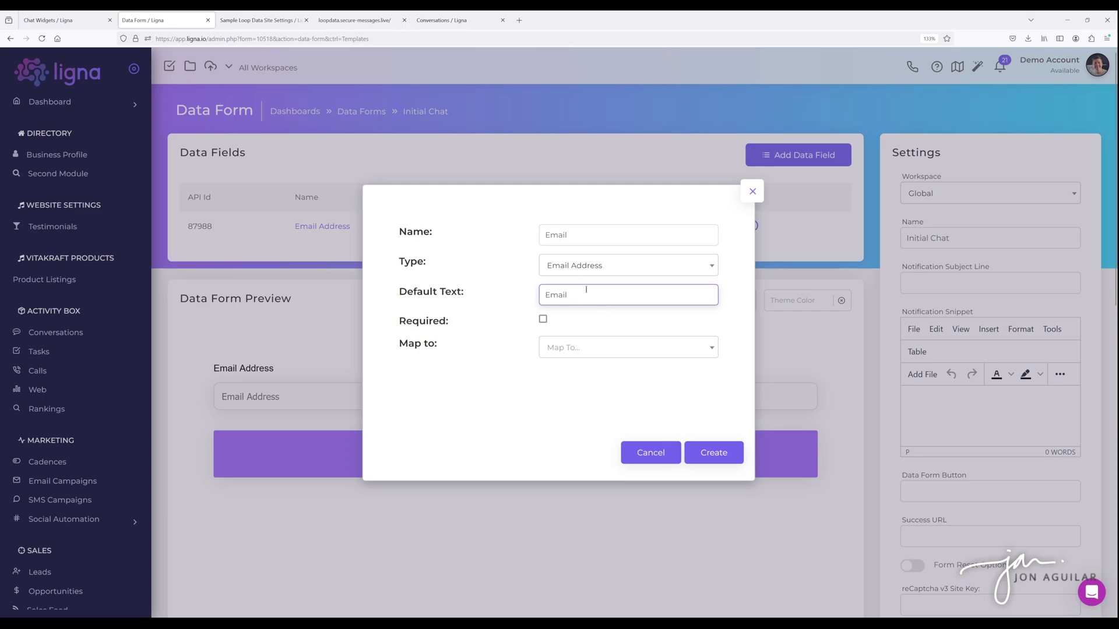
click(542, 320)
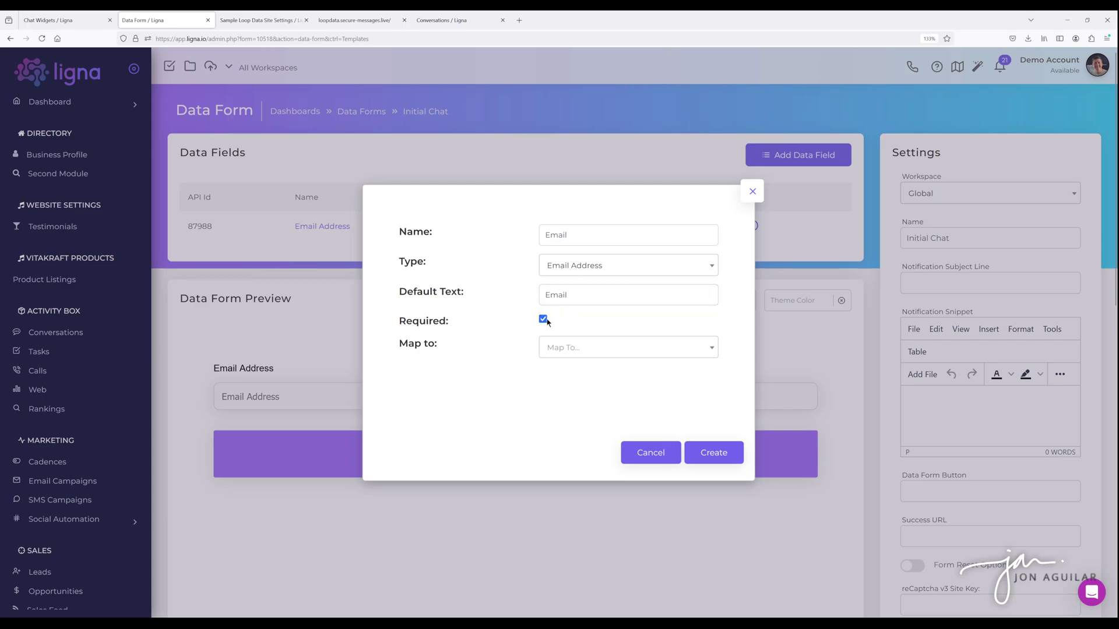
click(583, 348)
click(576, 424)
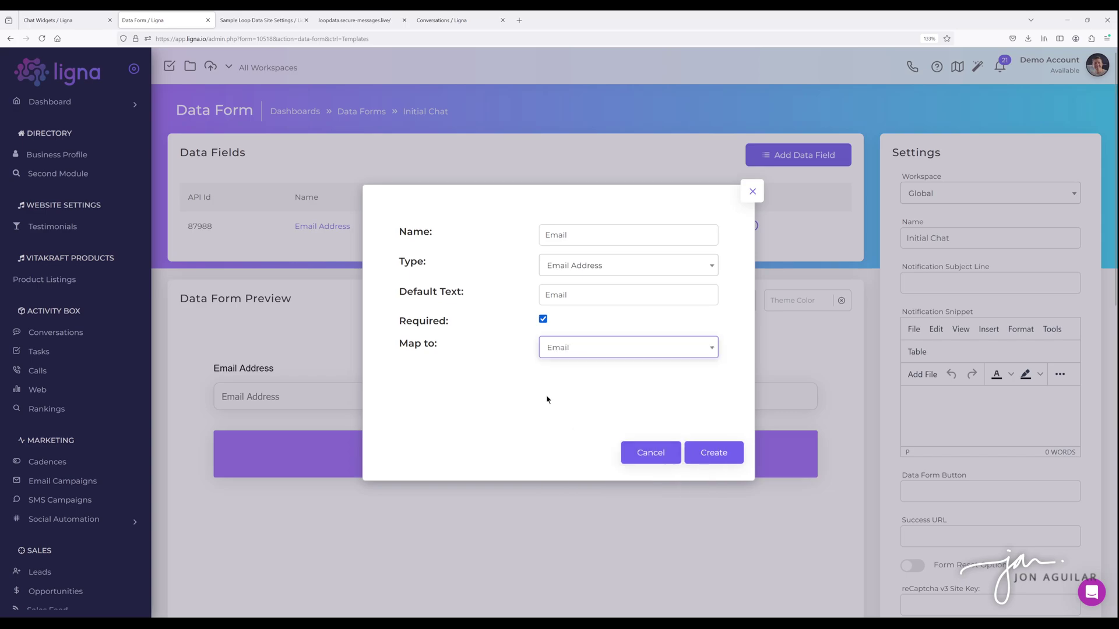
click(711, 461)
click(752, 191)
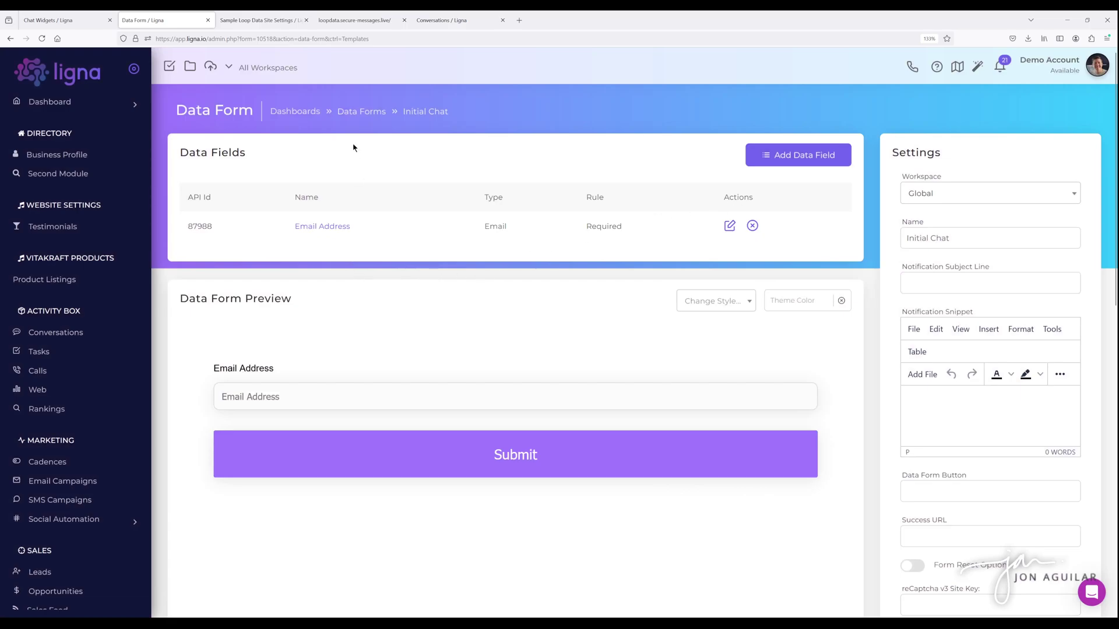
- Return to the Data Forms list and open Closed Chat to review its five required fields
click(359, 115)
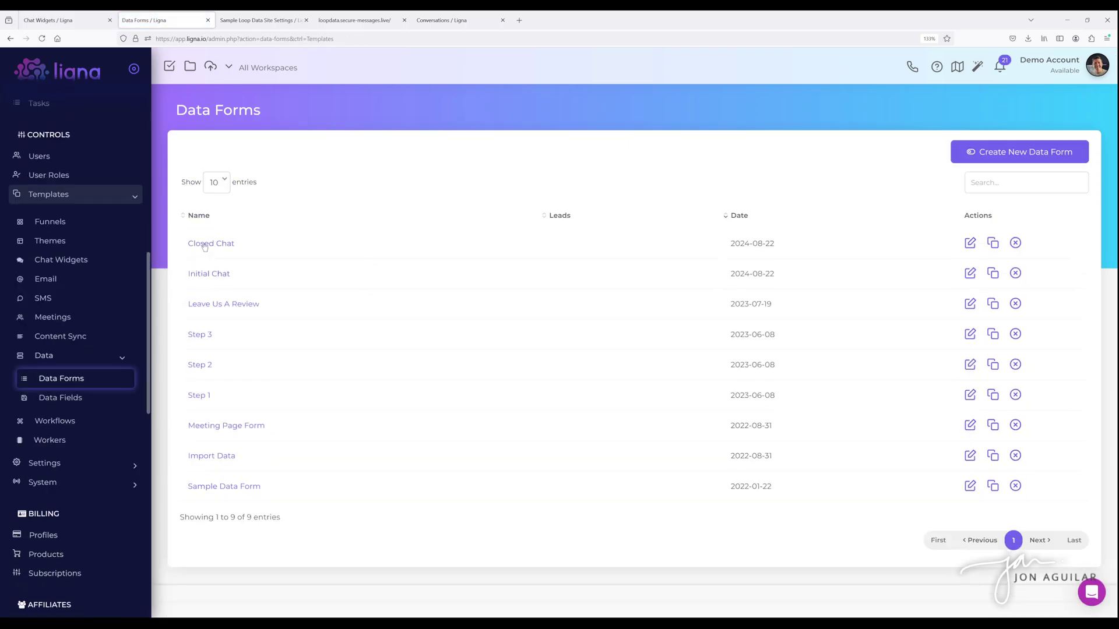
click(204, 245)
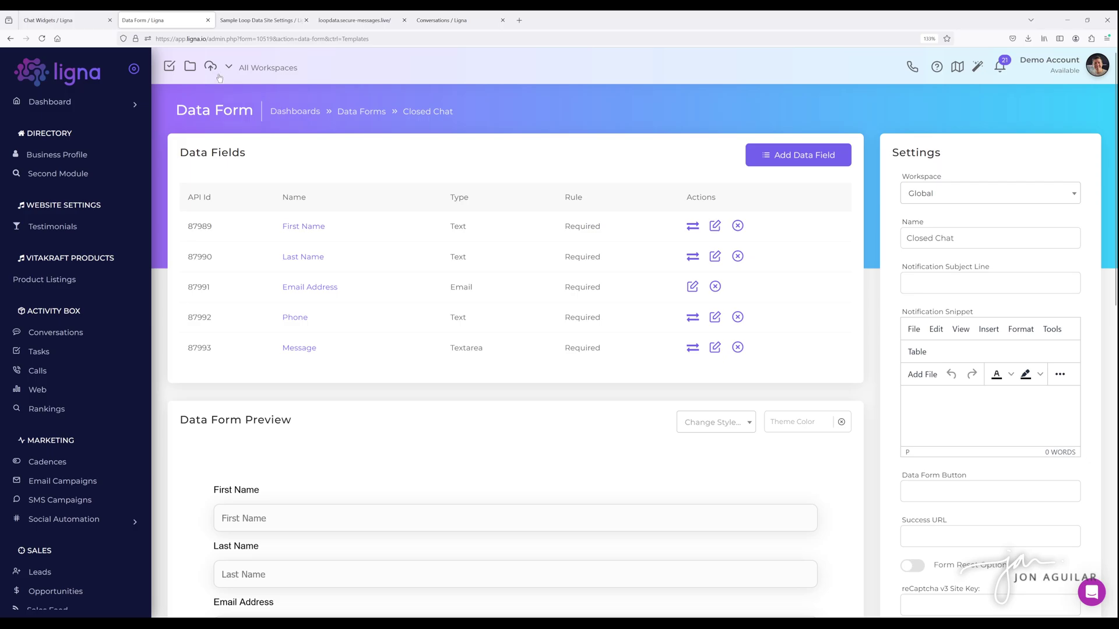
- Choose Initial Chat as the new widget's initial data form, then discard the Create Chat Widget dialog
click(65, 23)
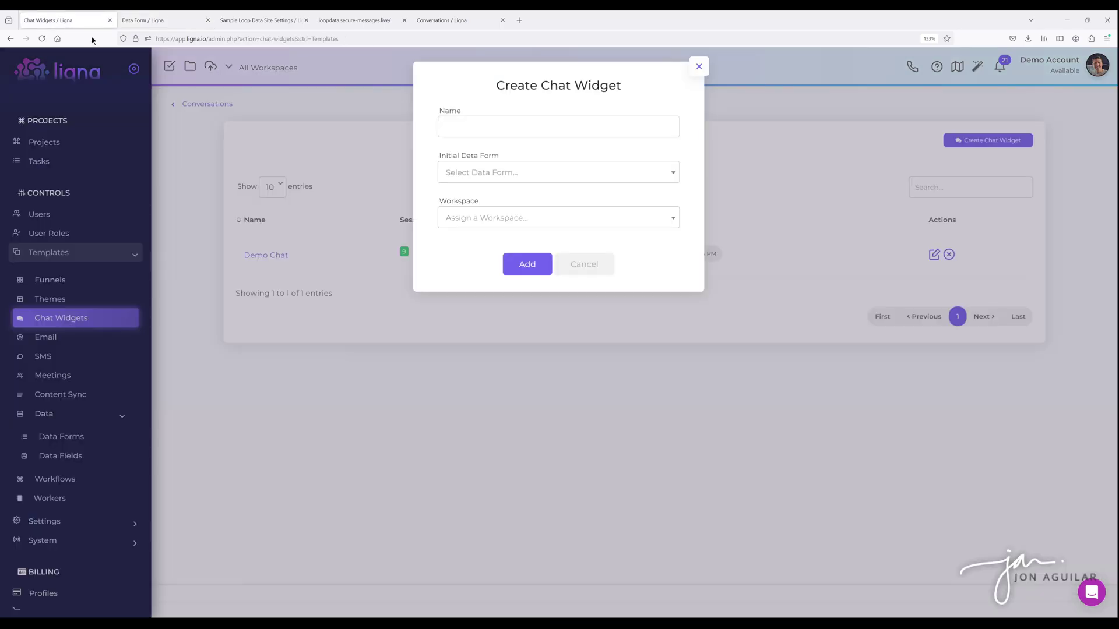
click(489, 174)
click(477, 214)
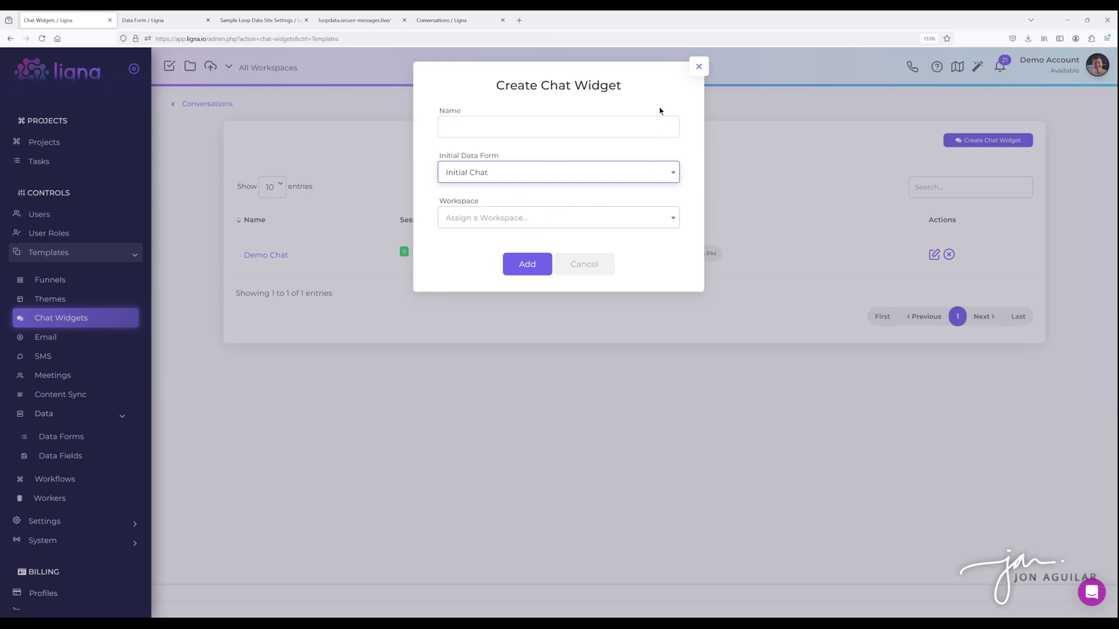
click(699, 67)
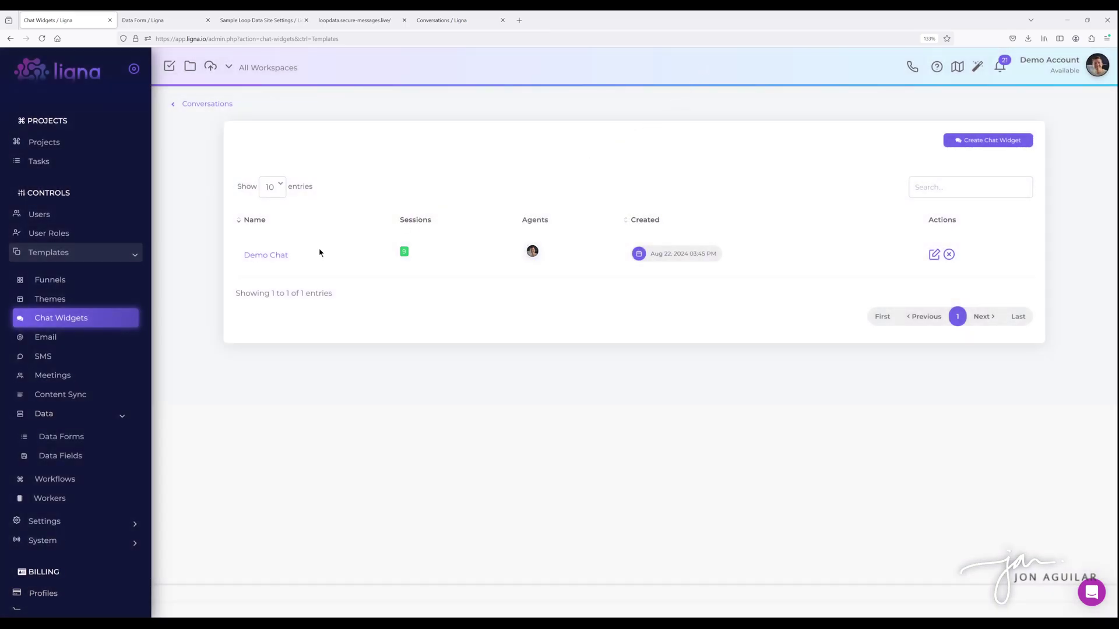
- Open Demo Chat, preview it with a dark red #631313 theme colour, then clear that colour
click(284, 257)
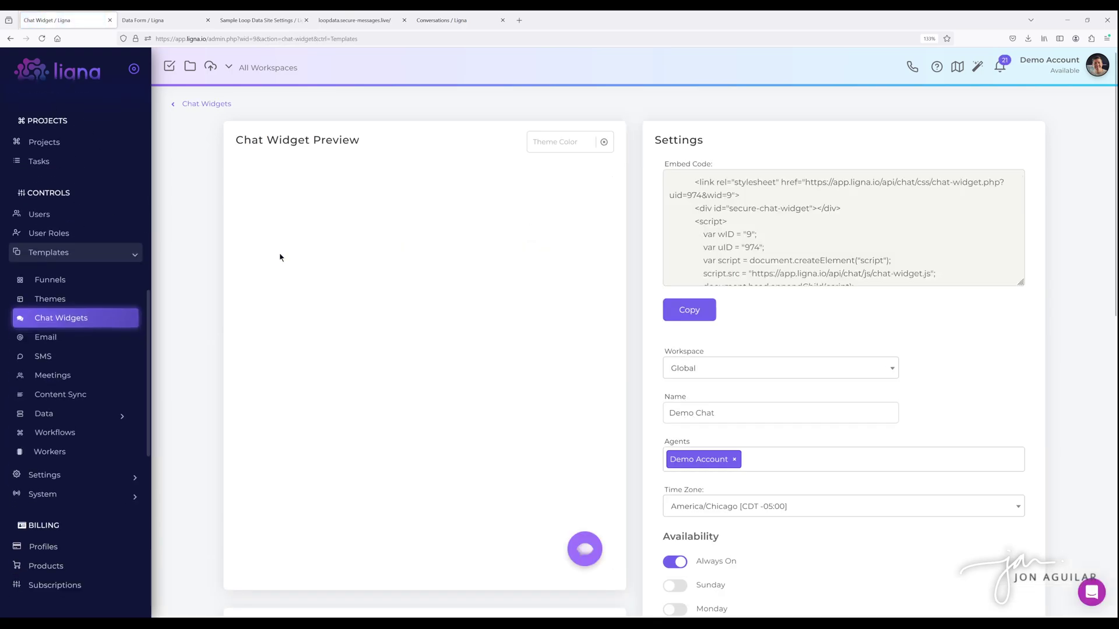
click(591, 548)
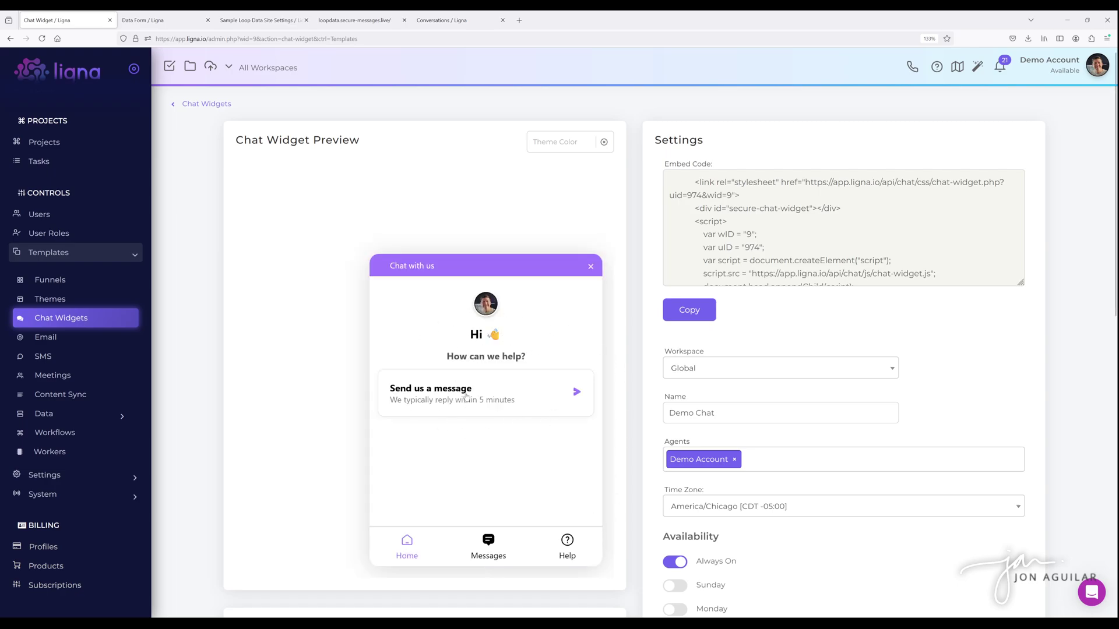
click(554, 142)
drag(600, 180, 590, 203)
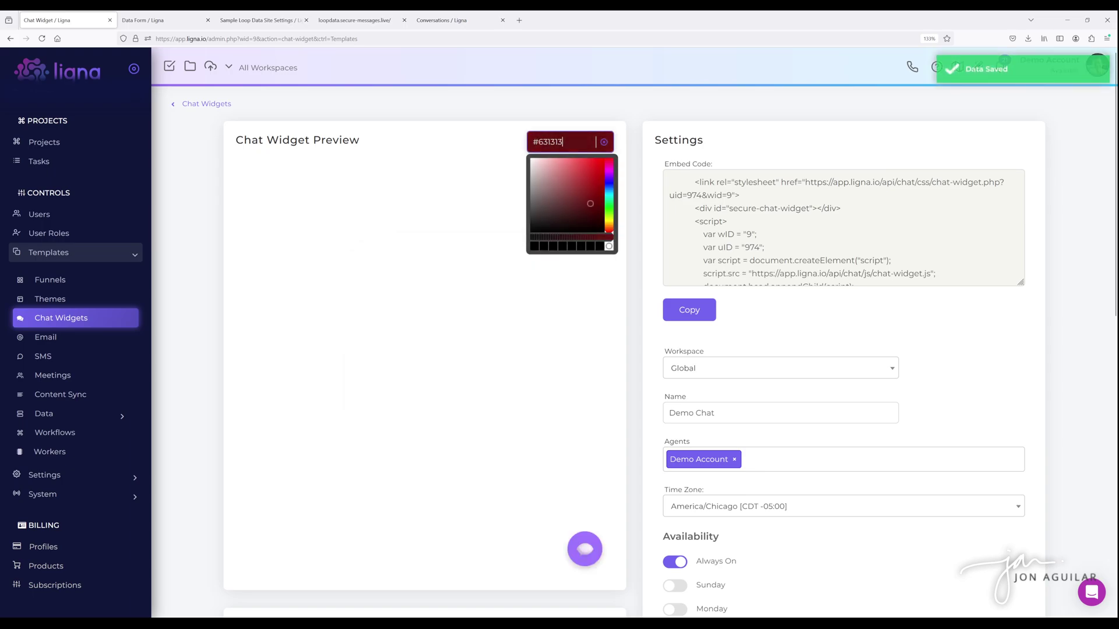
click(490, 139)
click(585, 551)
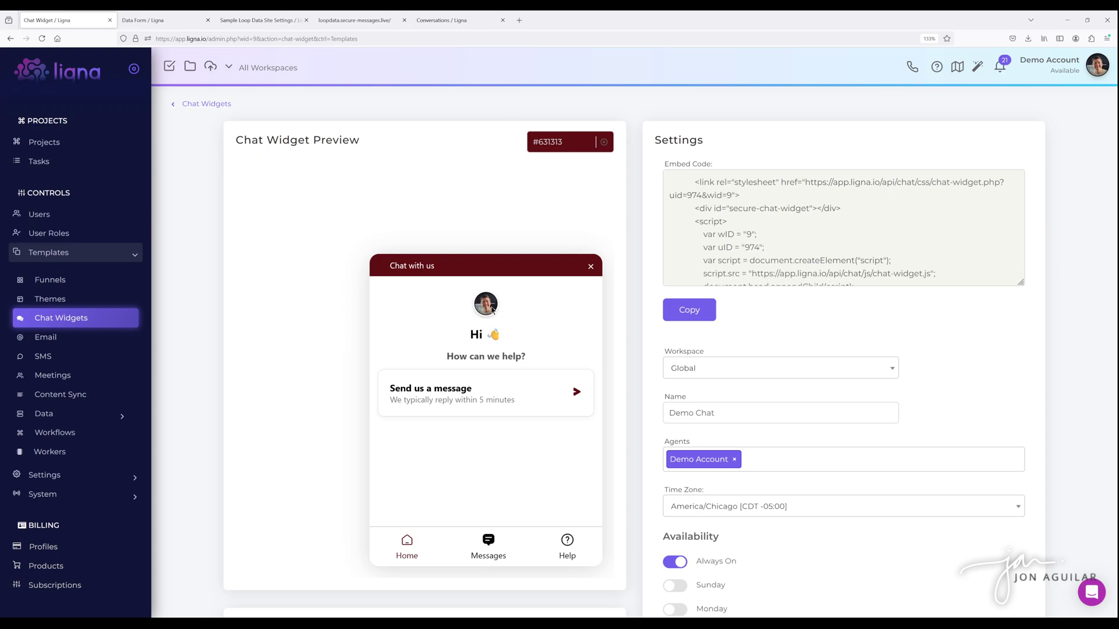
click(1103, 73)
click(603, 142)
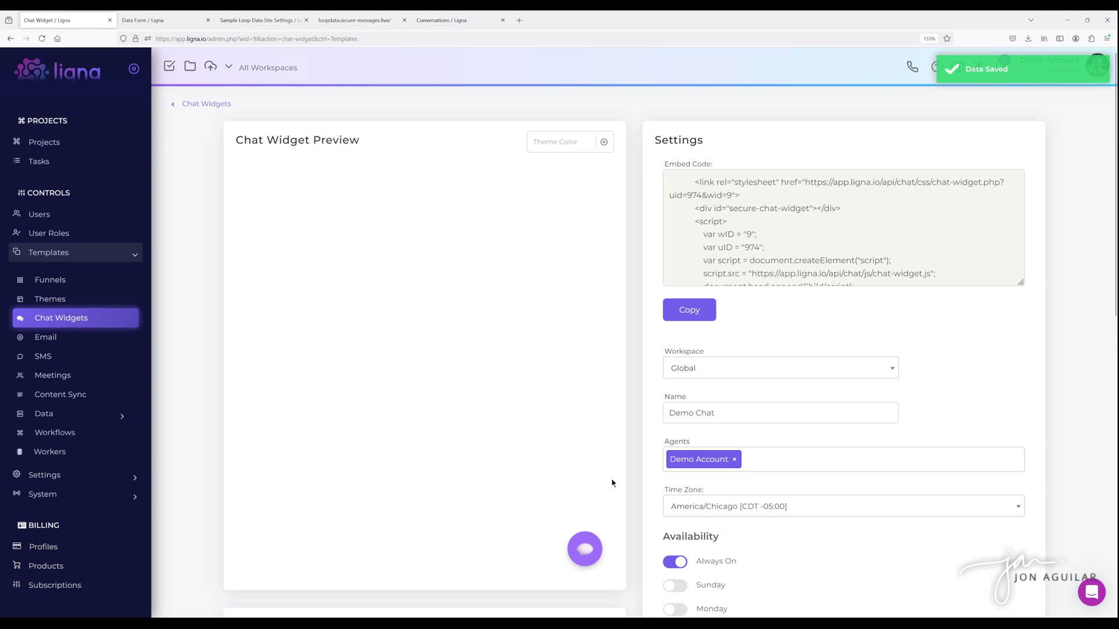
- Open the Demo Chat preview to its Chat with us screen and scroll through the embed code
click(593, 542)
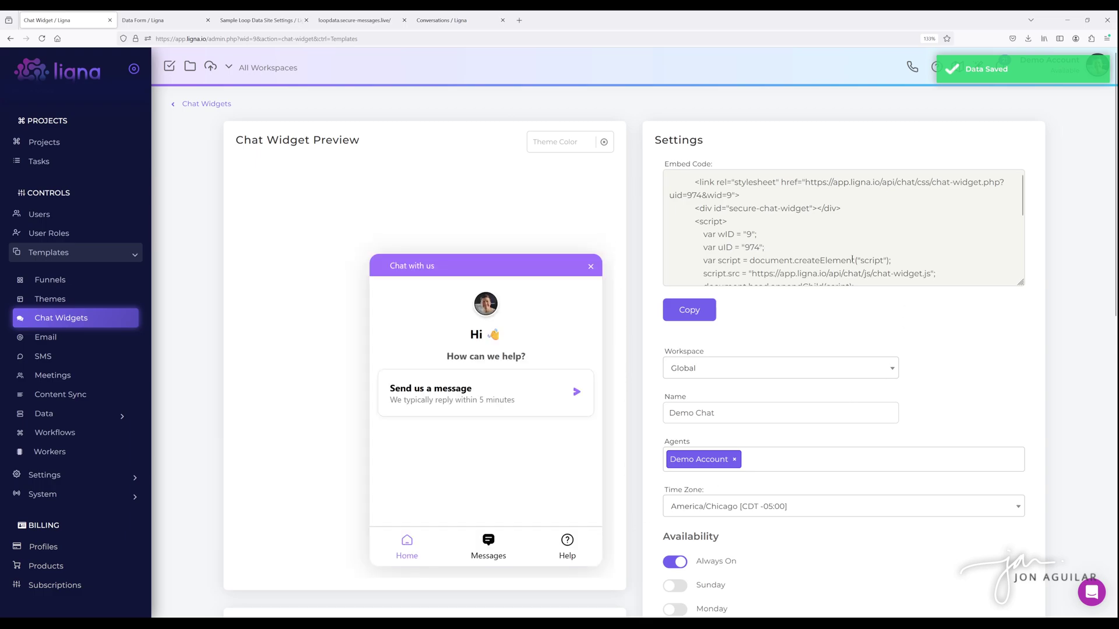
scroll(829, 231, down, 3)
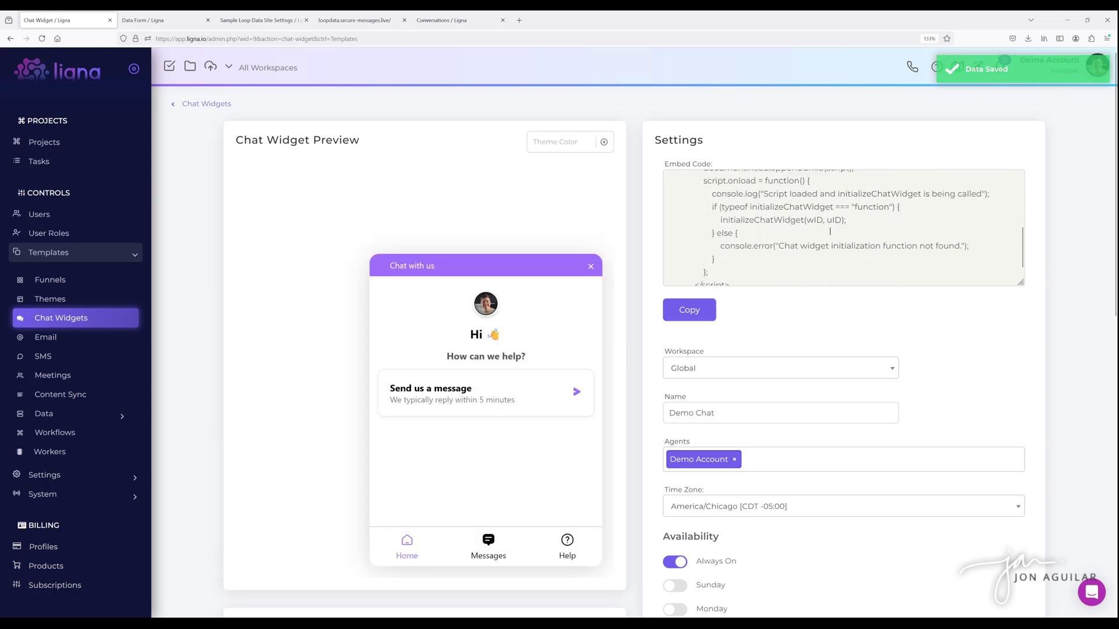
scroll(830, 232, up, 3)
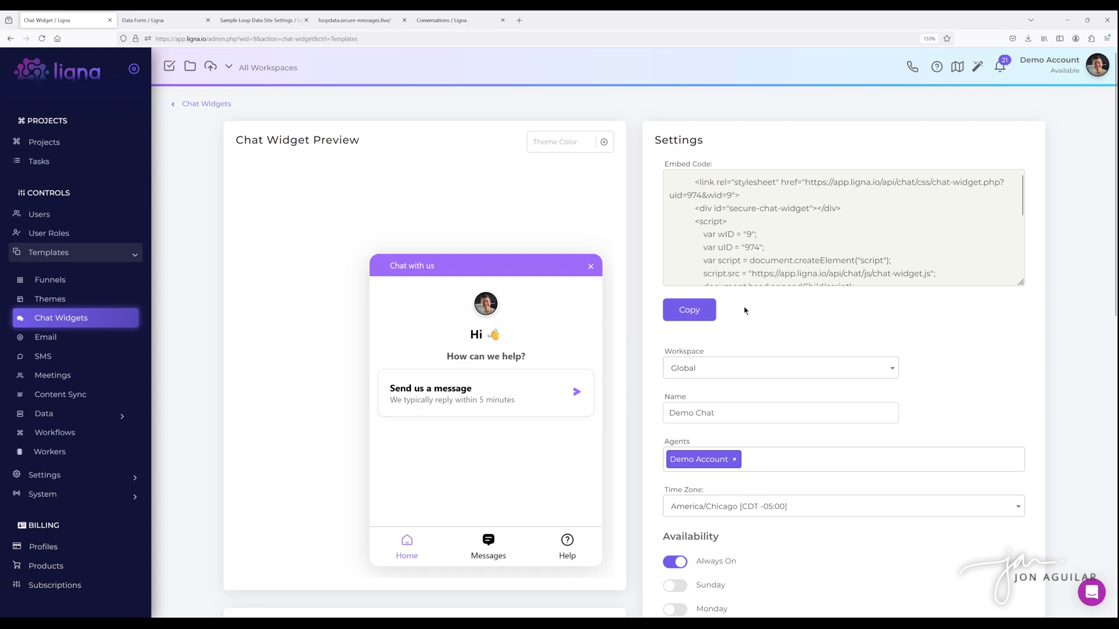
scroll(804, 298, down, 3)
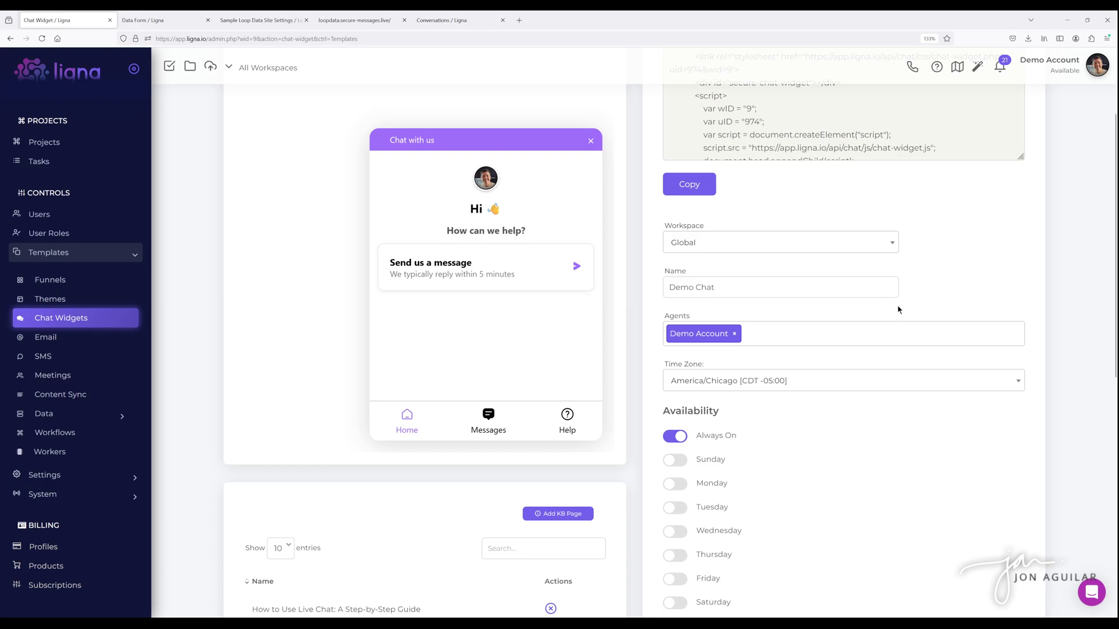
scroll(901, 291, down, 2)
scroll(913, 267, up, 1)
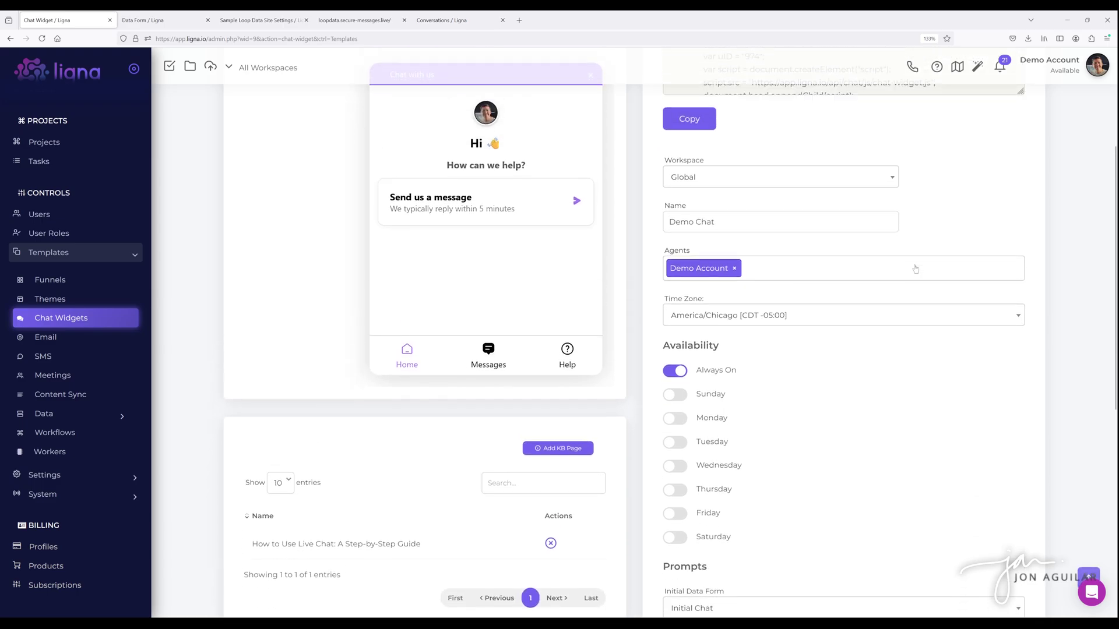
click(801, 280)
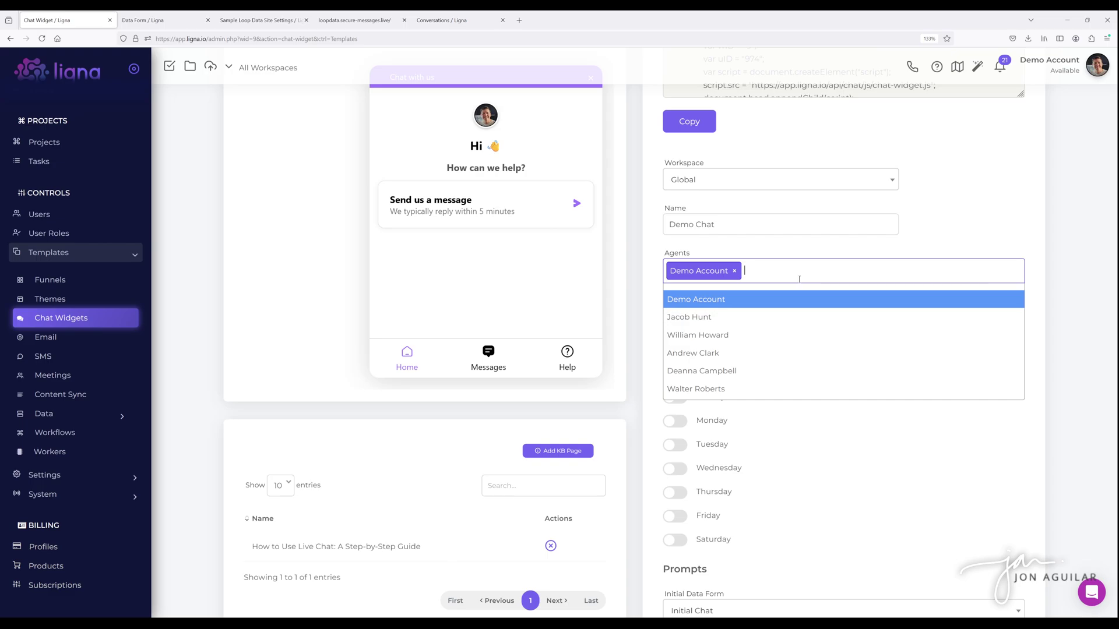
click(643, 247)
scroll(648, 245, down, 2)
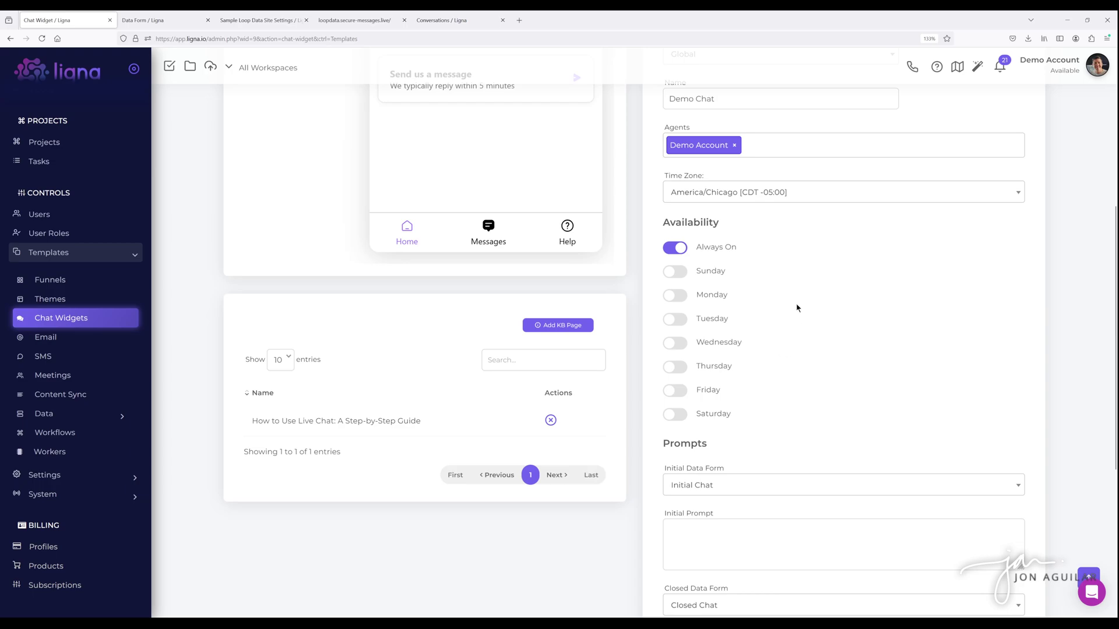
scroll(798, 307, down, 1)
scroll(797, 308, up, 1)
click(683, 272)
click(800, 305)
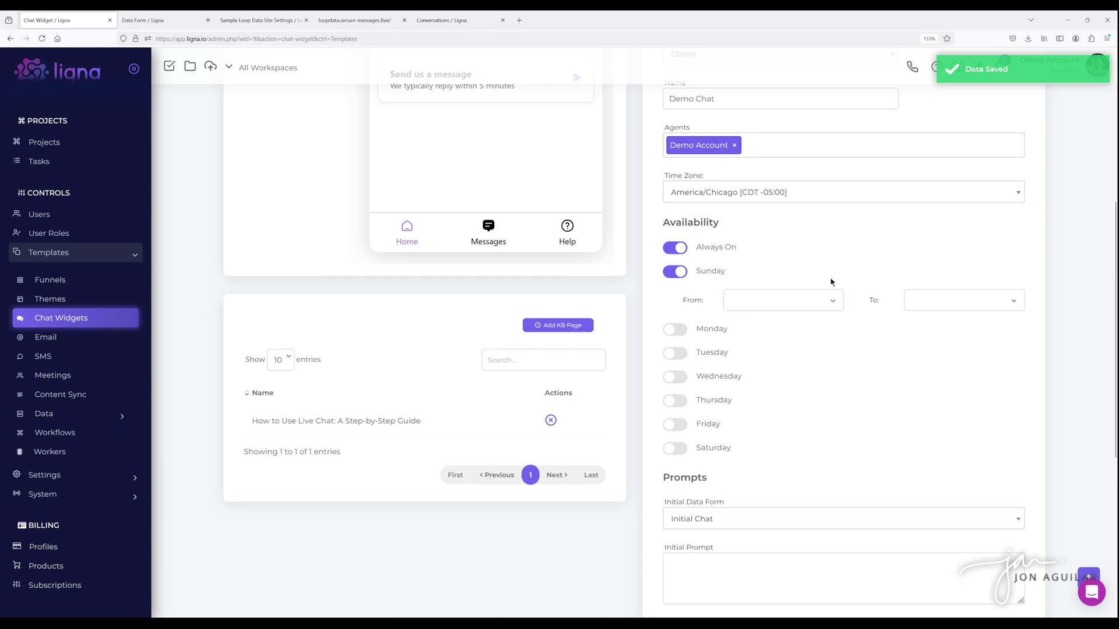
click(676, 272)
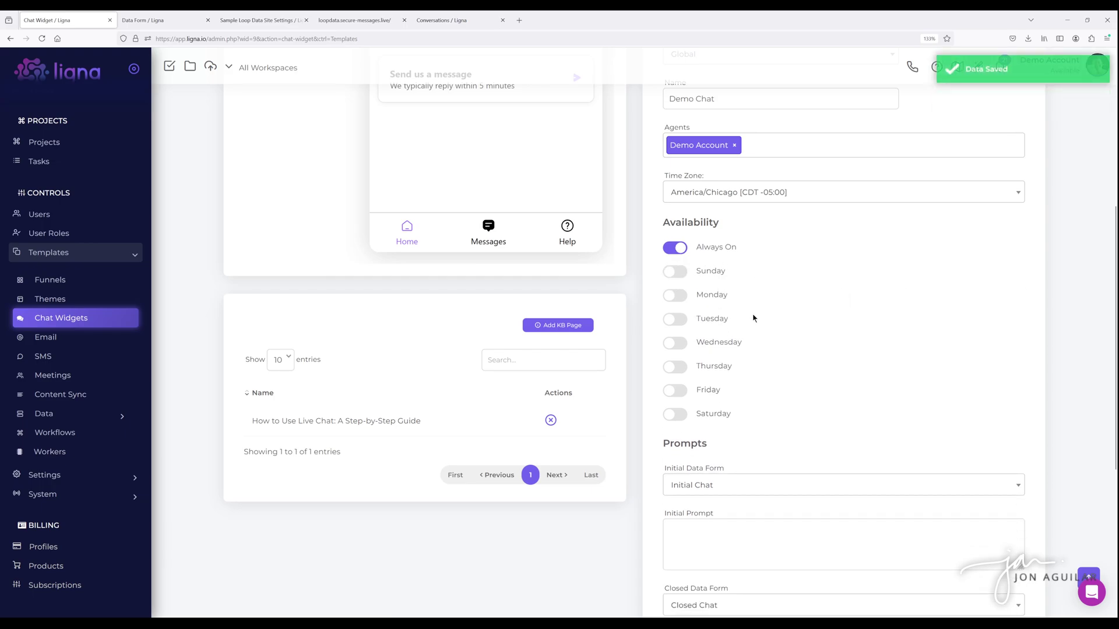
scroll(751, 315, up, 2)
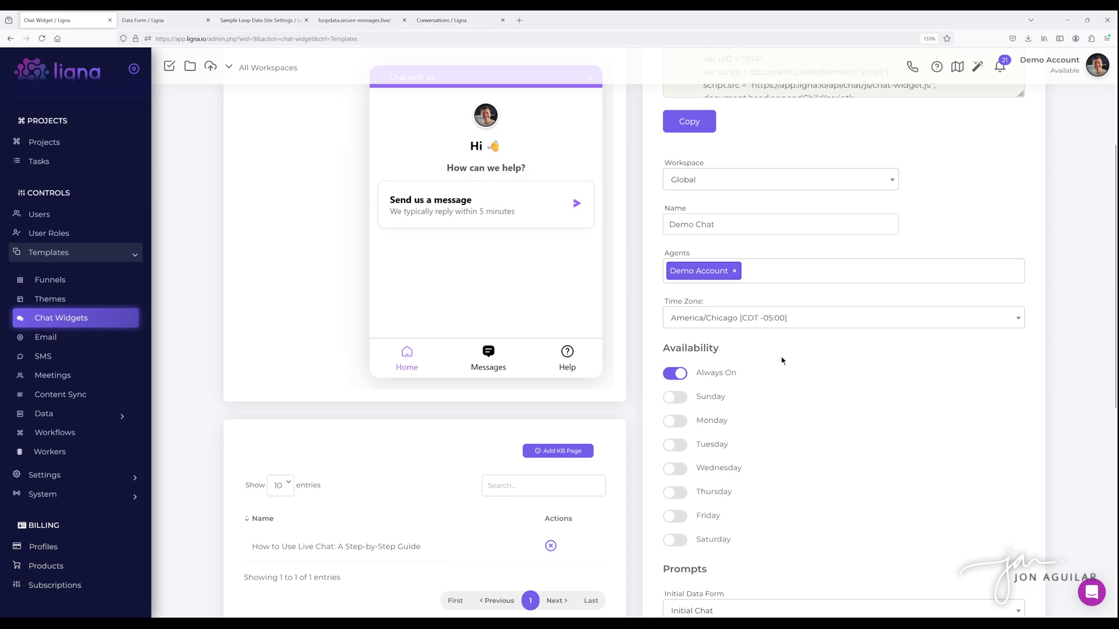
scroll(773, 356, down, 4)
scroll(787, 344, down, 1)
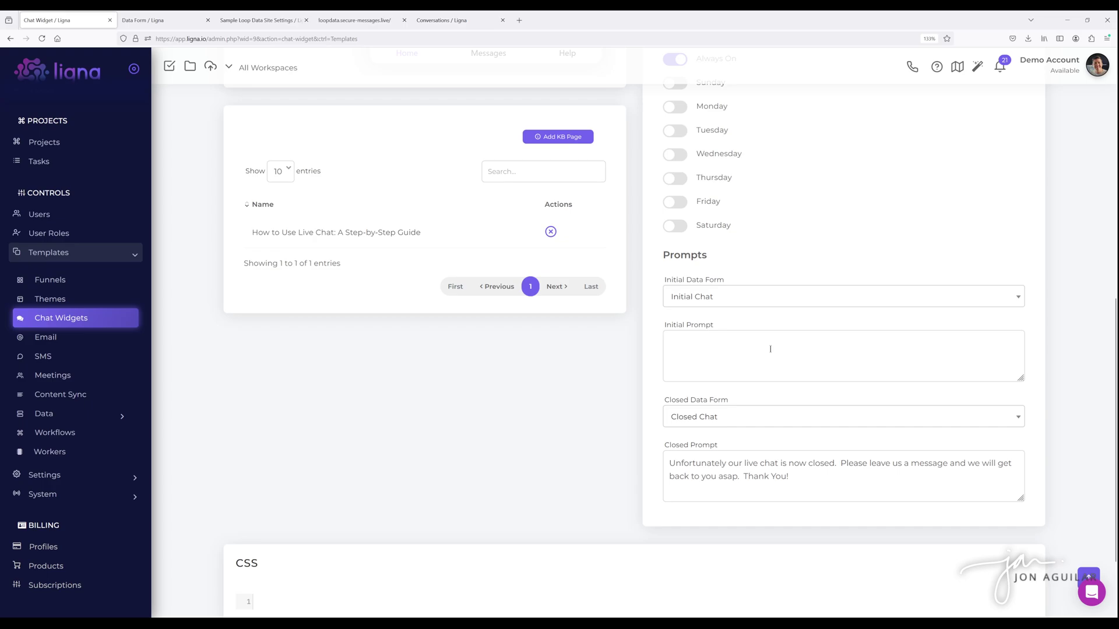
scroll(753, 337, down, 2)
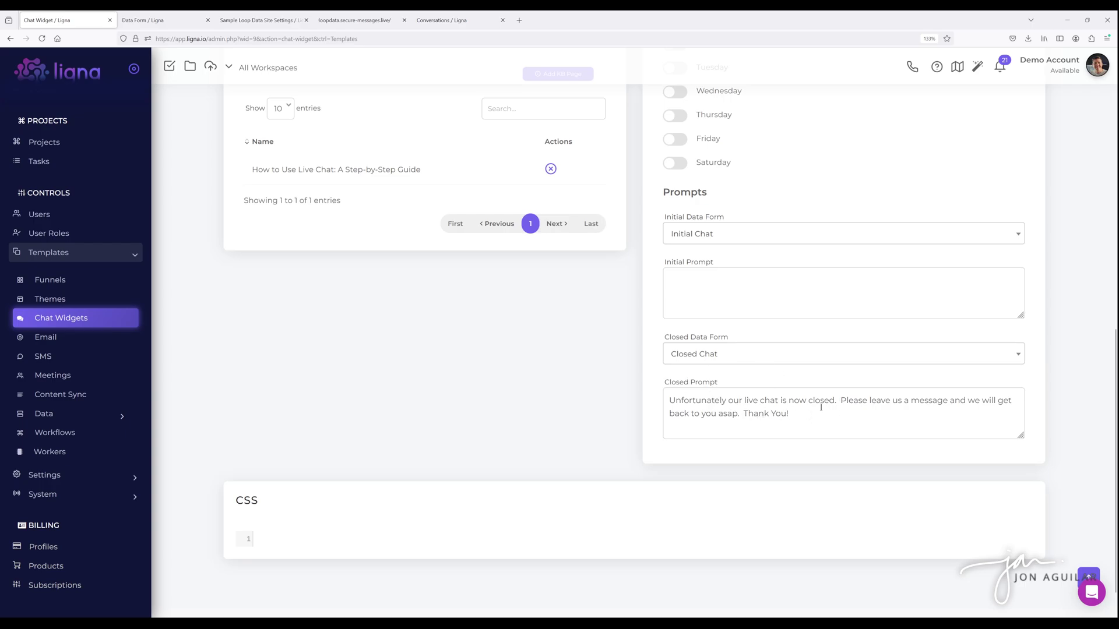
scroll(767, 405, up, 8)
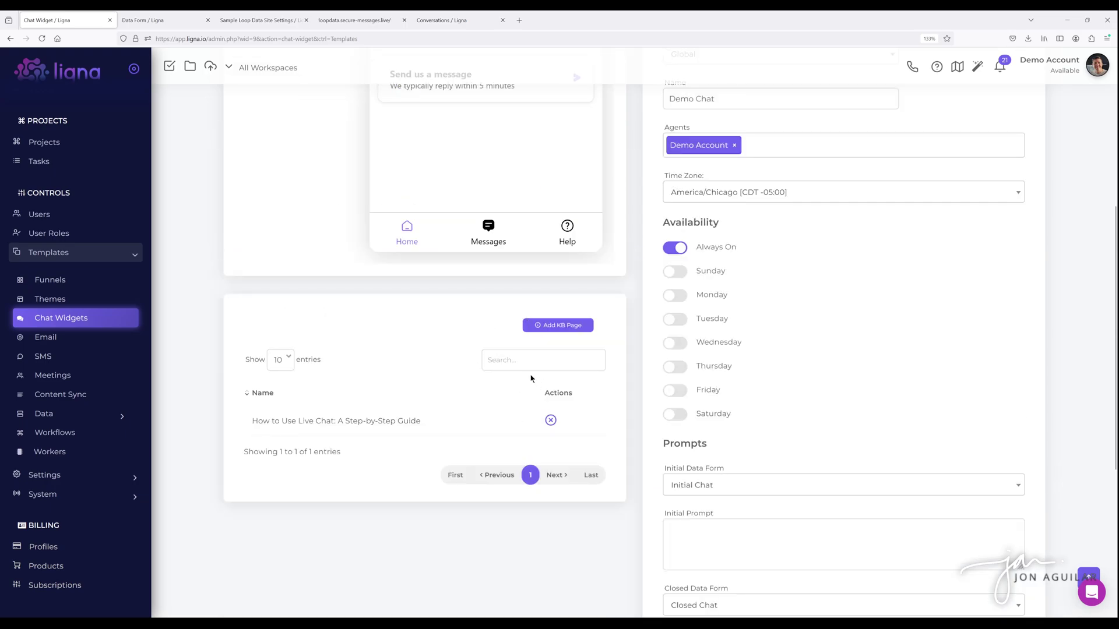
scroll(514, 353, up, 6)
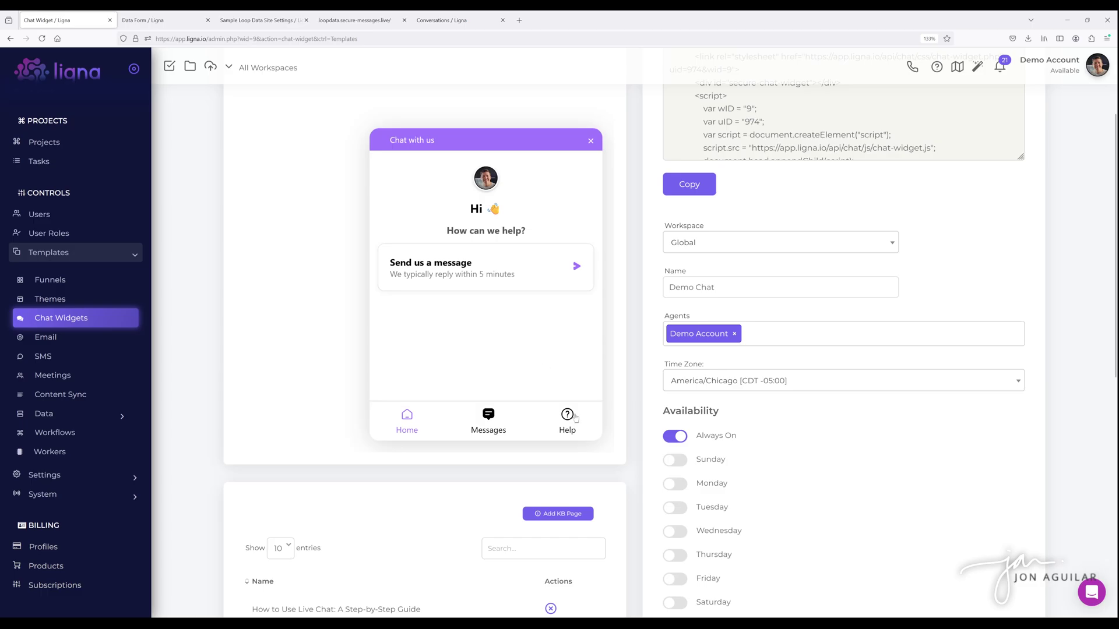
click(567, 418)
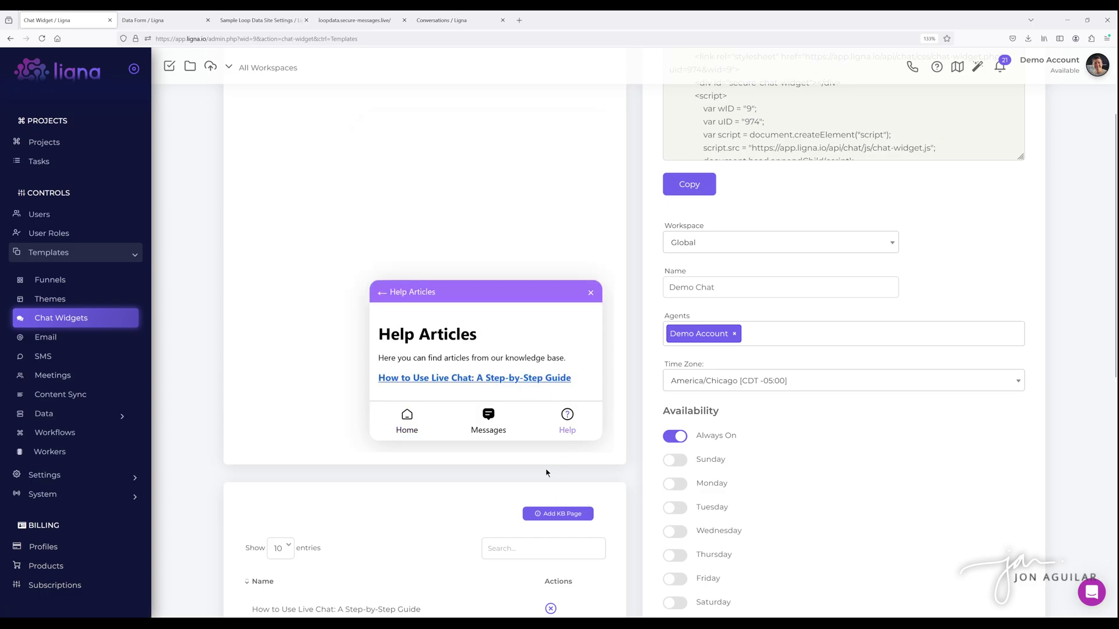
click(498, 378)
scroll(522, 303, down, 5)
scroll(521, 303, up, 5)
click(382, 141)
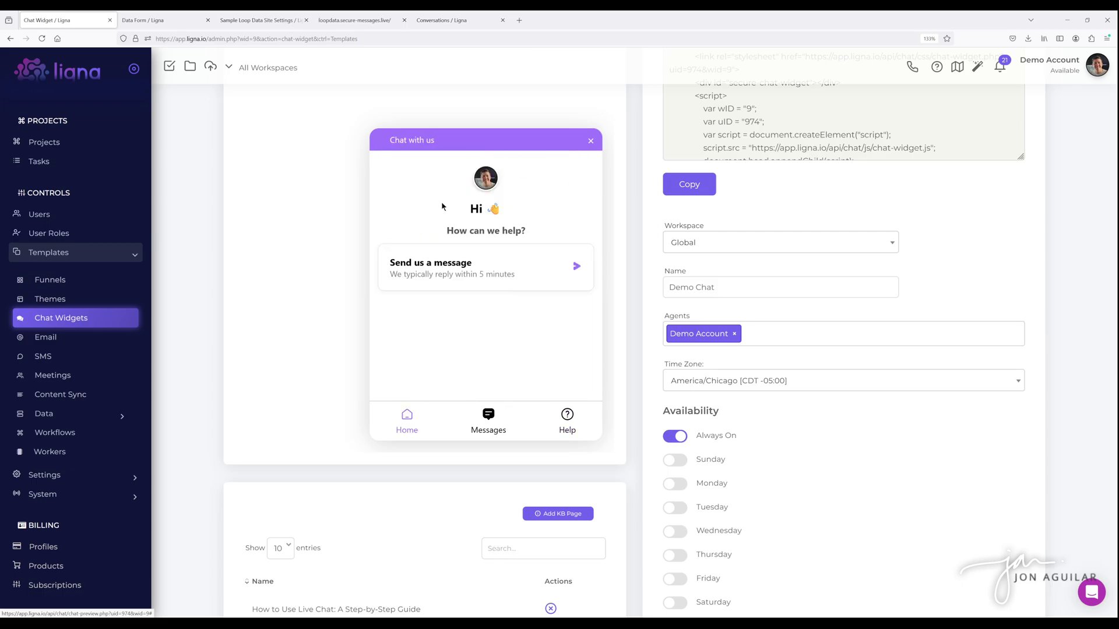
scroll(627, 431, down, 3)
- Check the pages available under Add KB Page, then close it without adding any
click(588, 328)
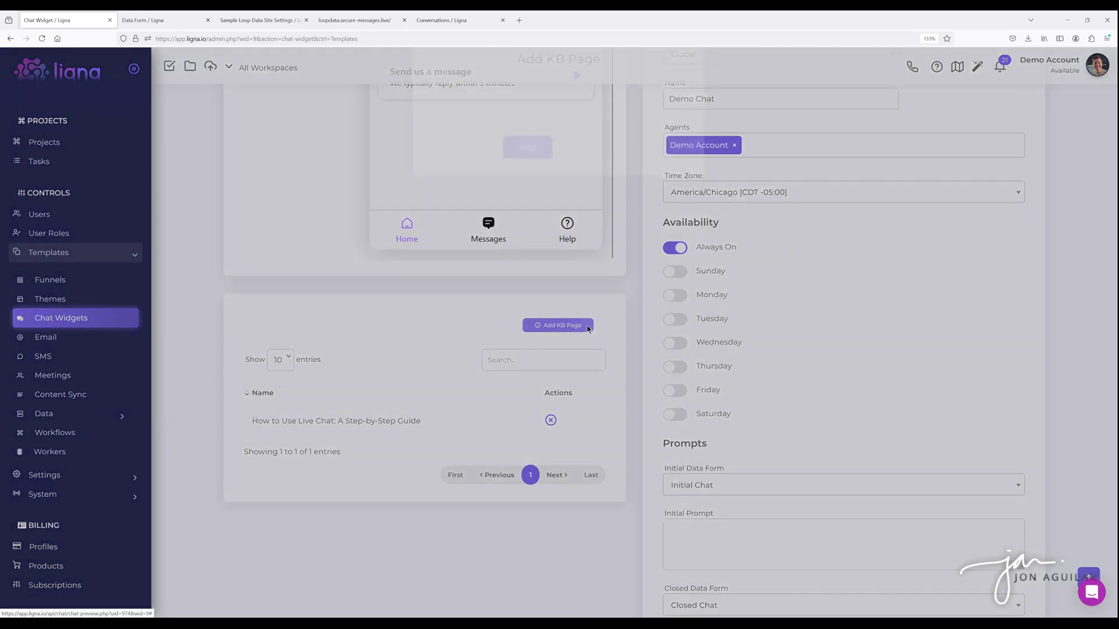
click(510, 122)
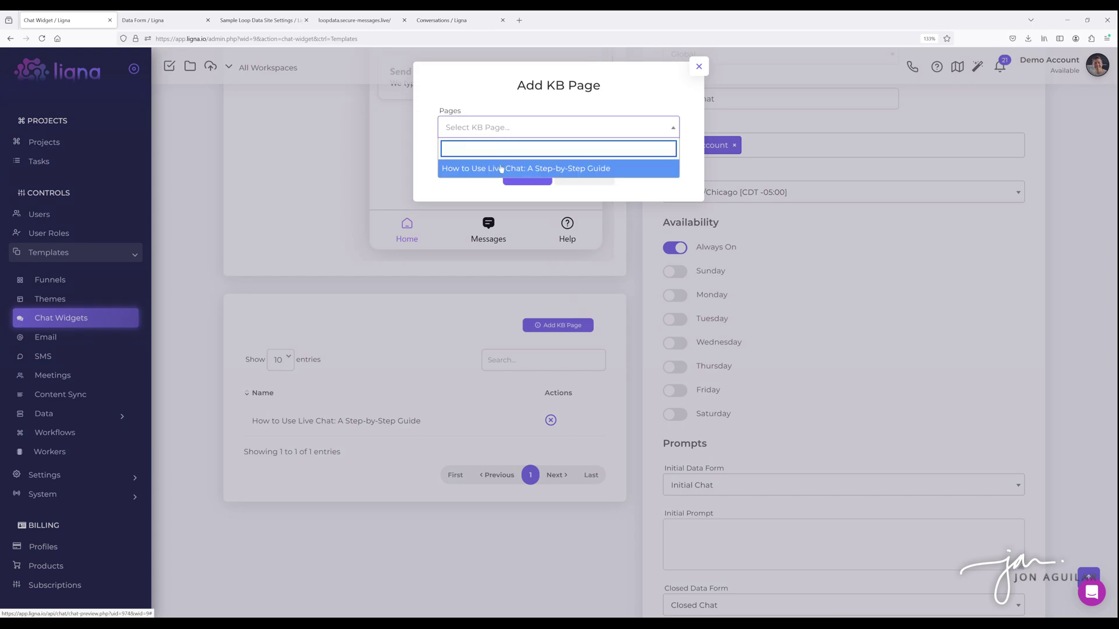
click(694, 72)
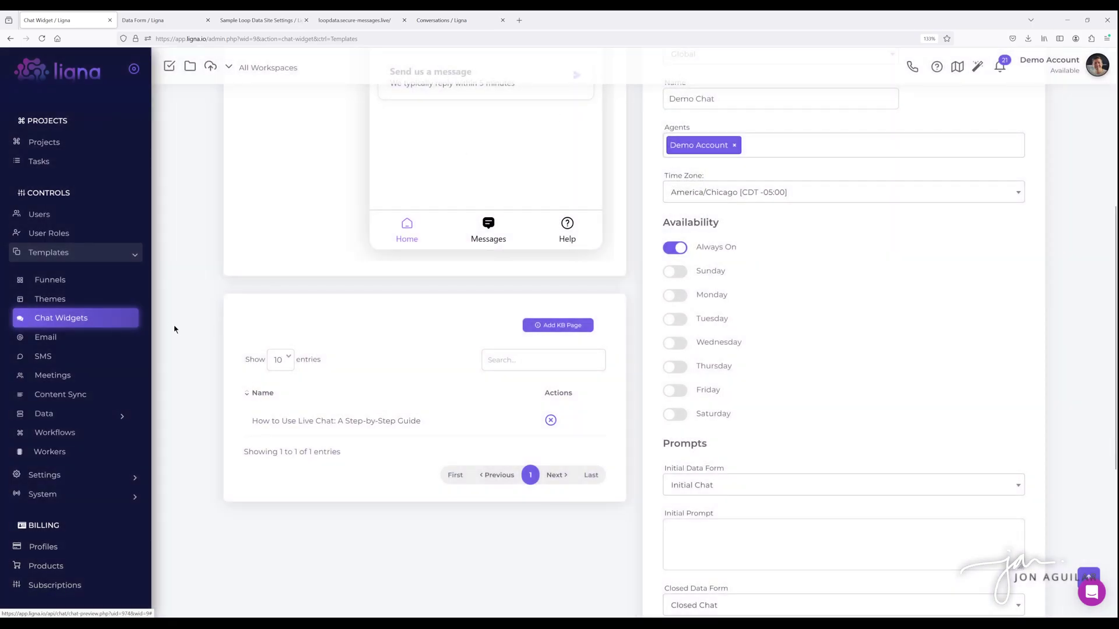
- Scroll the sidebar and expand the System section
scroll(102, 300, down, 2)
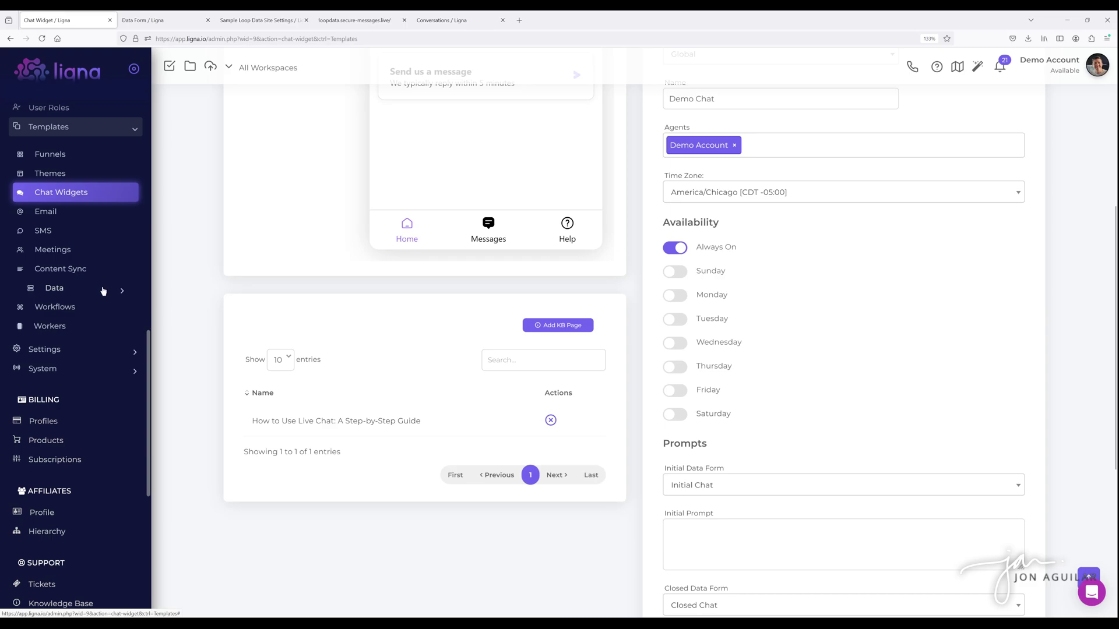
scroll(99, 303, down, 1)
click(61, 306)
scroll(60, 305, down, 3)
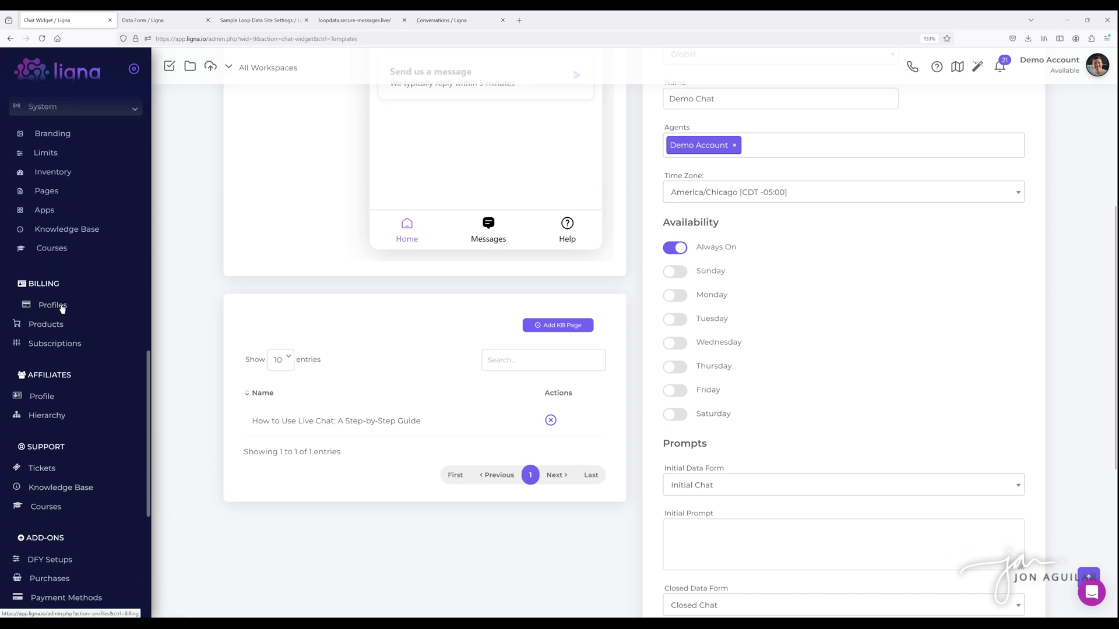
scroll(70, 312, up, 1)
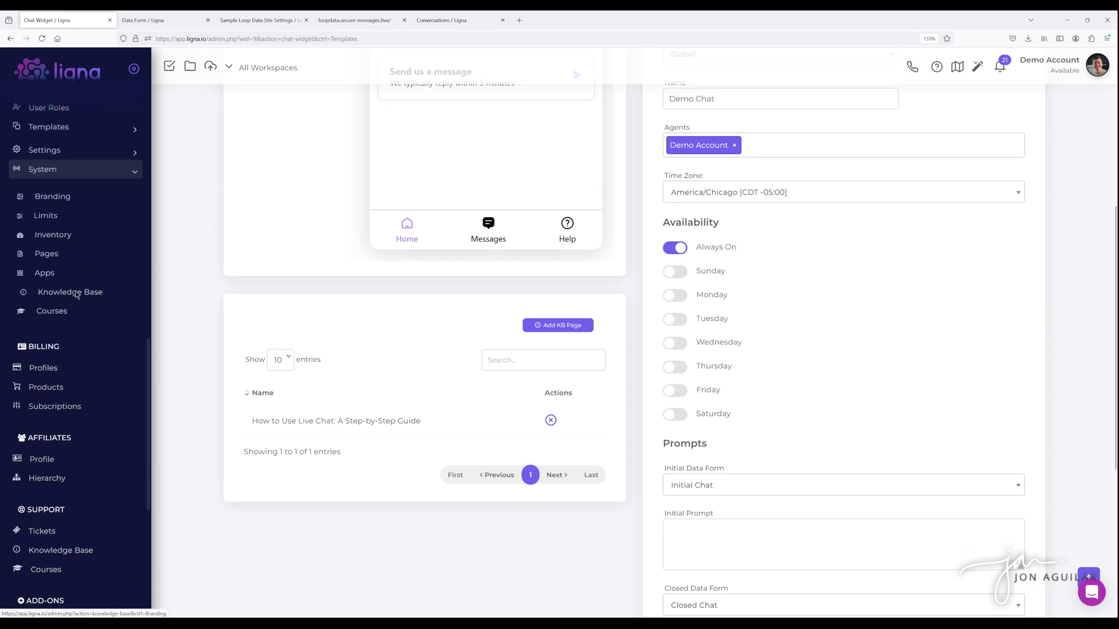
- Open System Knowledge Base in a new tab, cancel Create Topic, then open Support Knowledge Base in another tab
middle_click(70, 291)
click(165, 23)
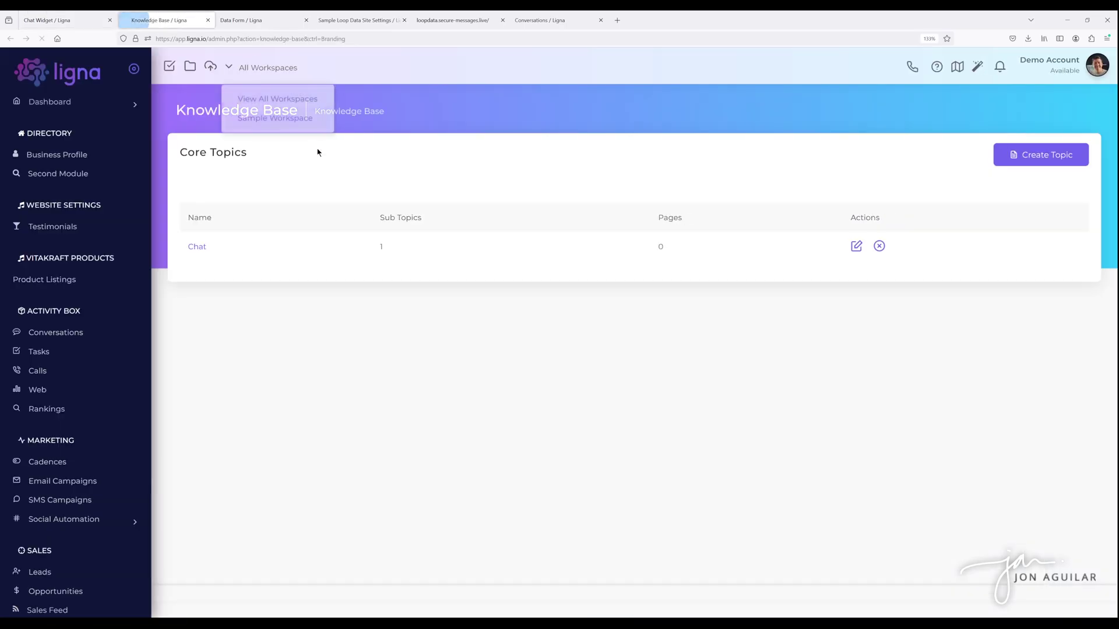
click(1024, 153)
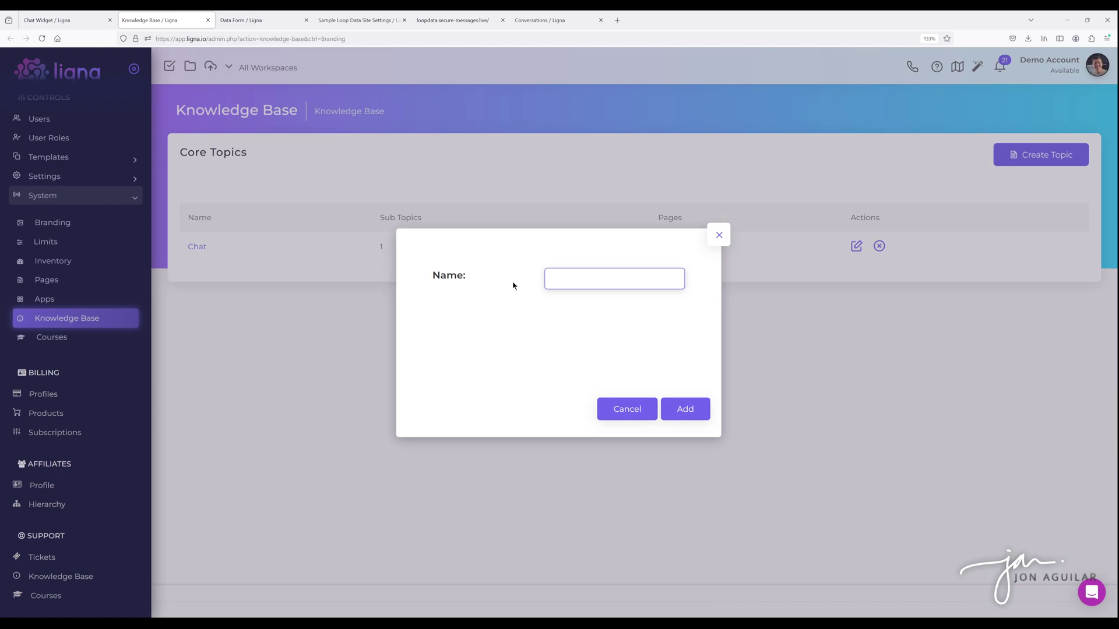
click(718, 235)
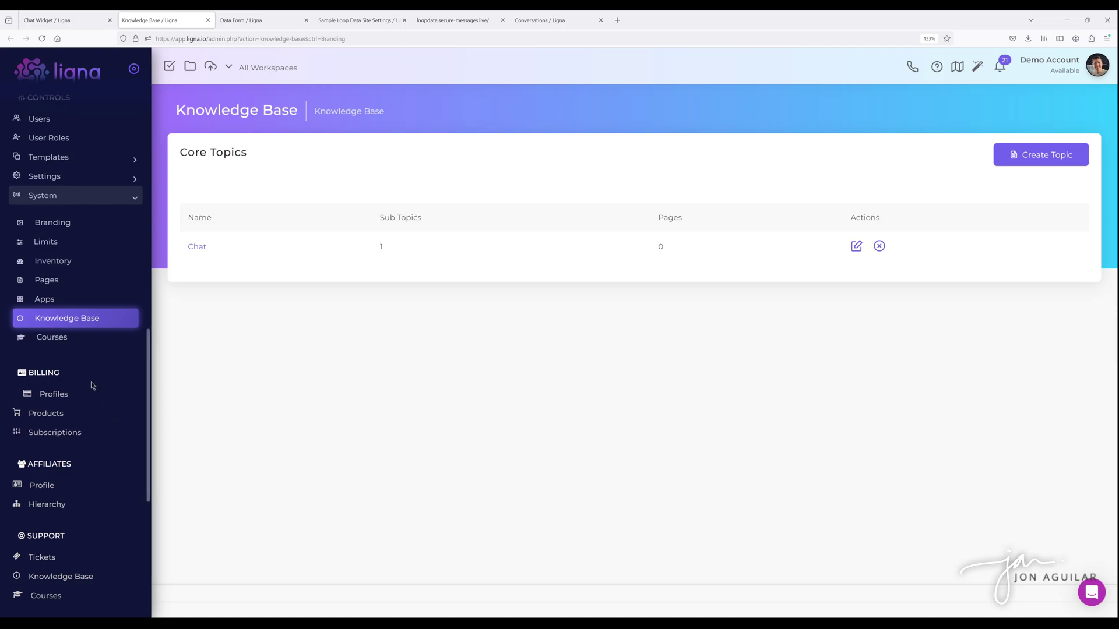
scroll(90, 386, down, 5)
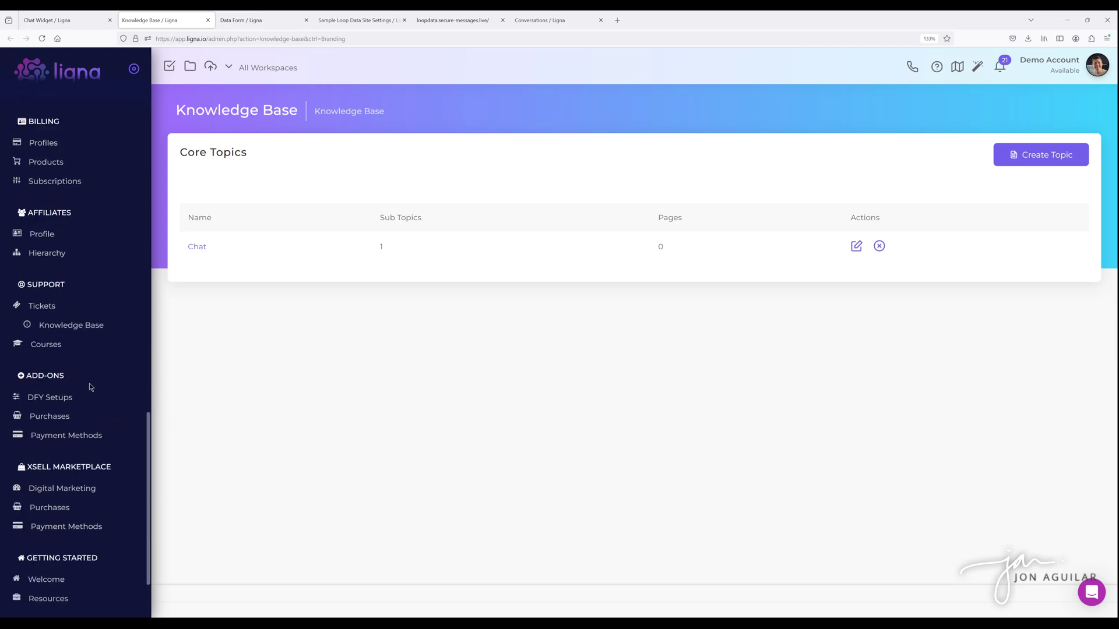
middle_click(85, 325)
- Switch to the support Knowledge Base tab and browse its CMS, Projects and Users topic cards
click(266, 20)
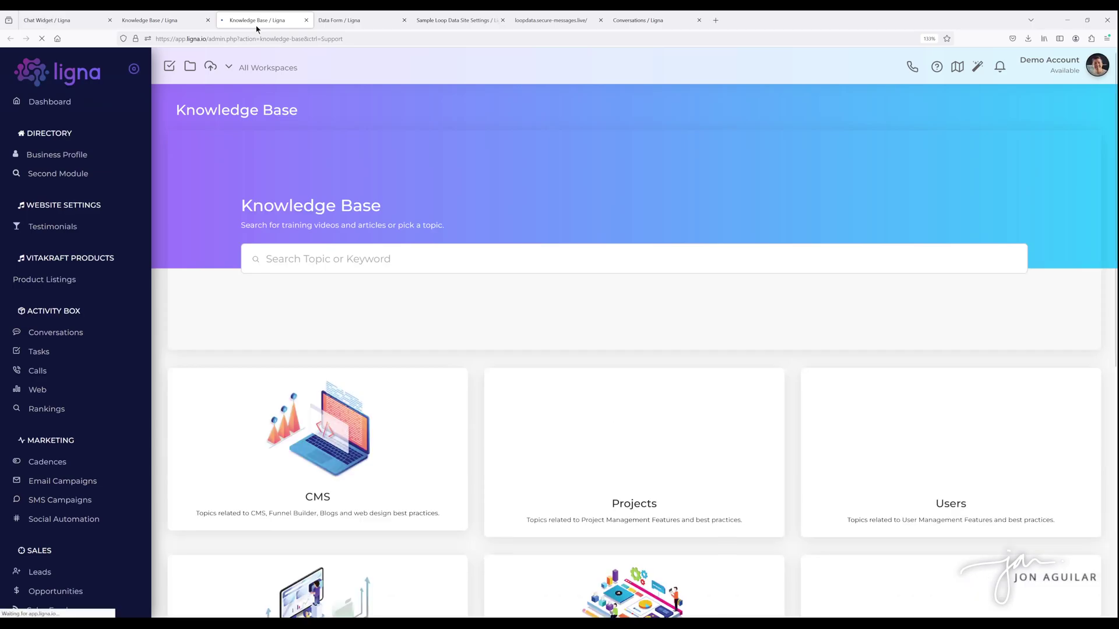
scroll(416, 313, down, 3)
scroll(417, 314, down, 2)
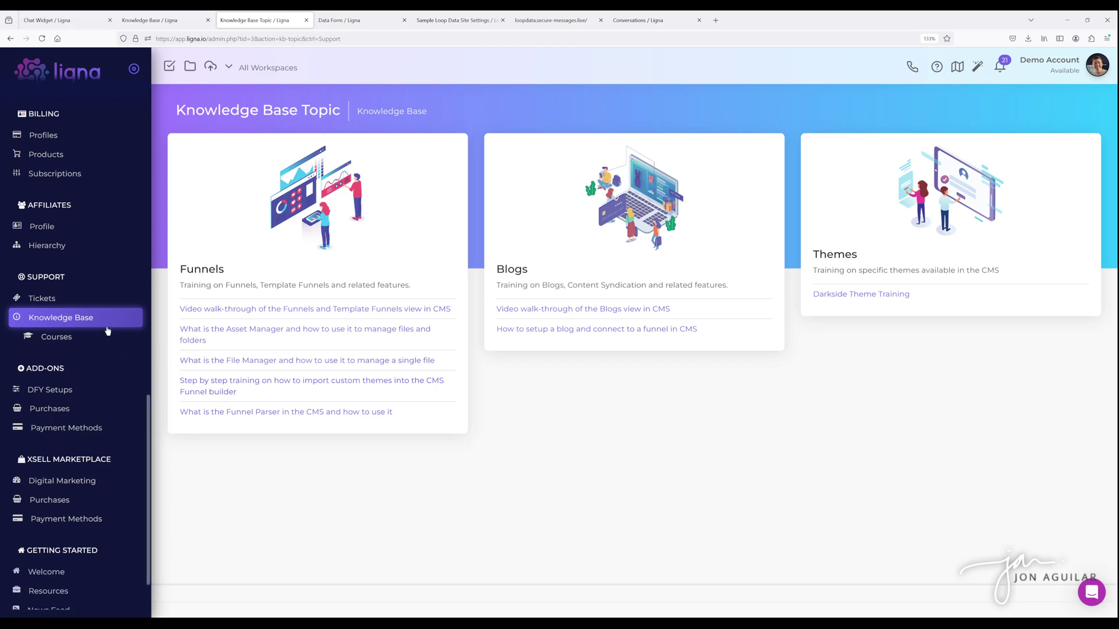
scroll(62, 283, up, 3)
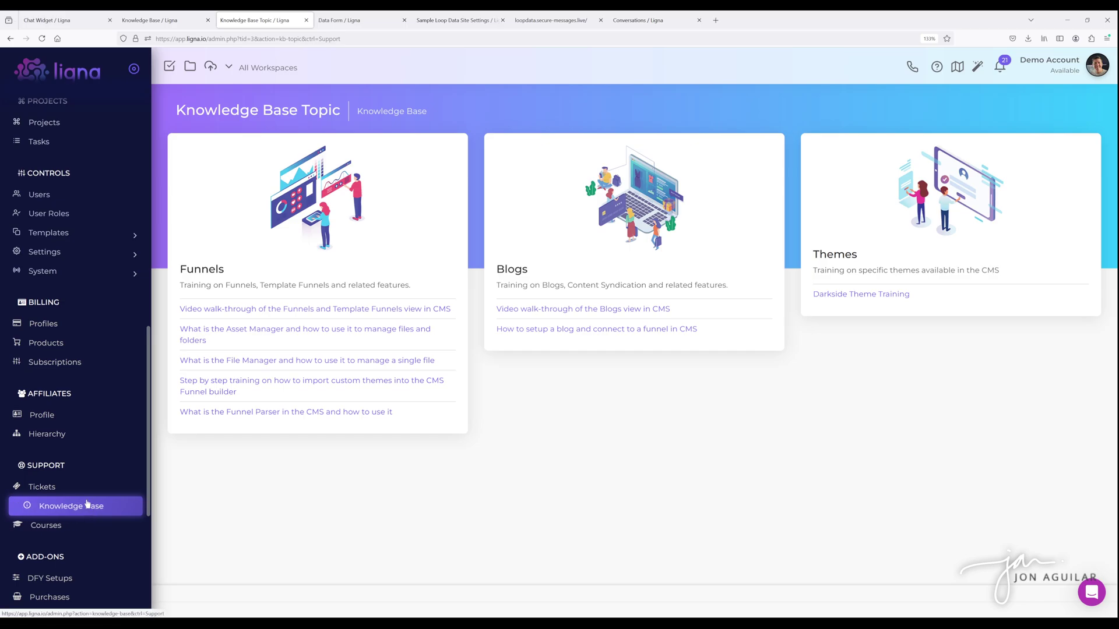
- Open the system Knowledge Base, dismiss Create Topic, and open the Chat topic with its Live Chat page
click(75, 271)
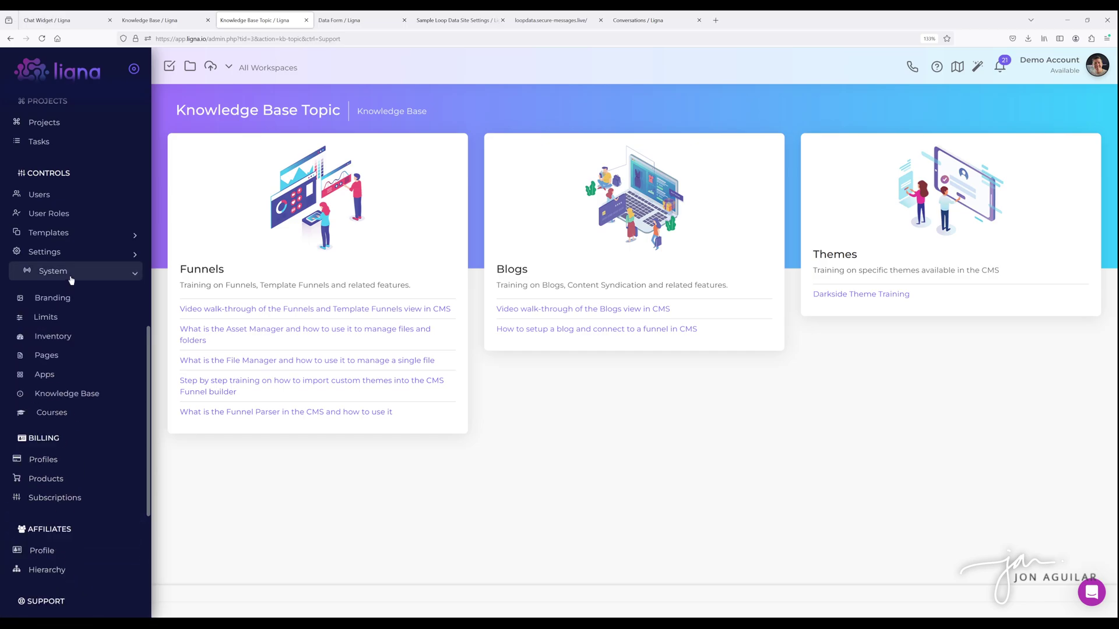
click(70, 394)
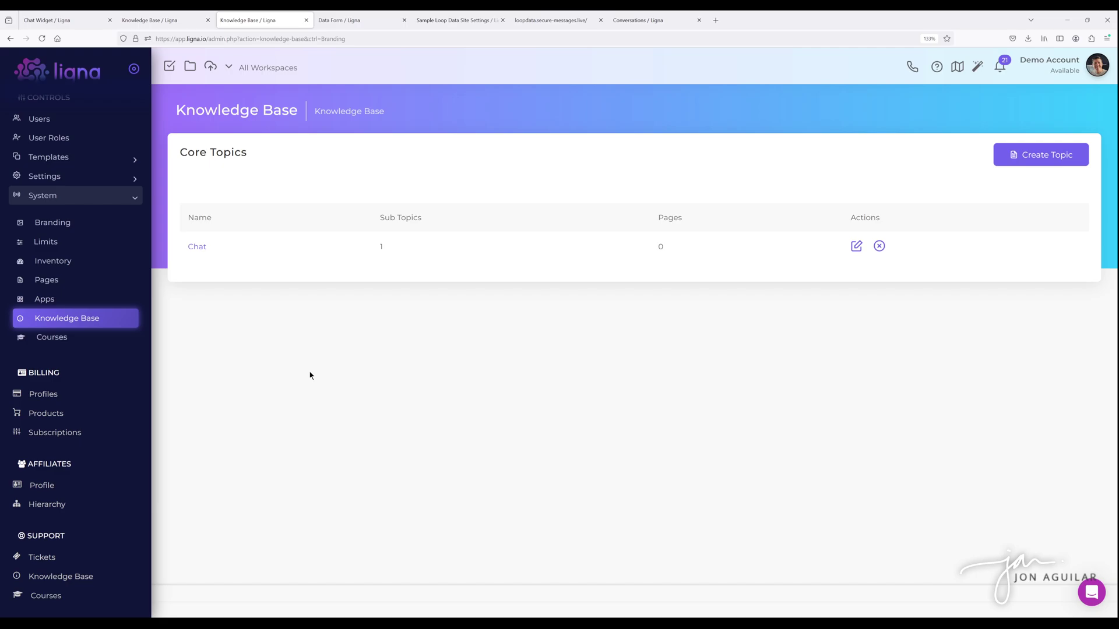
click(1034, 156)
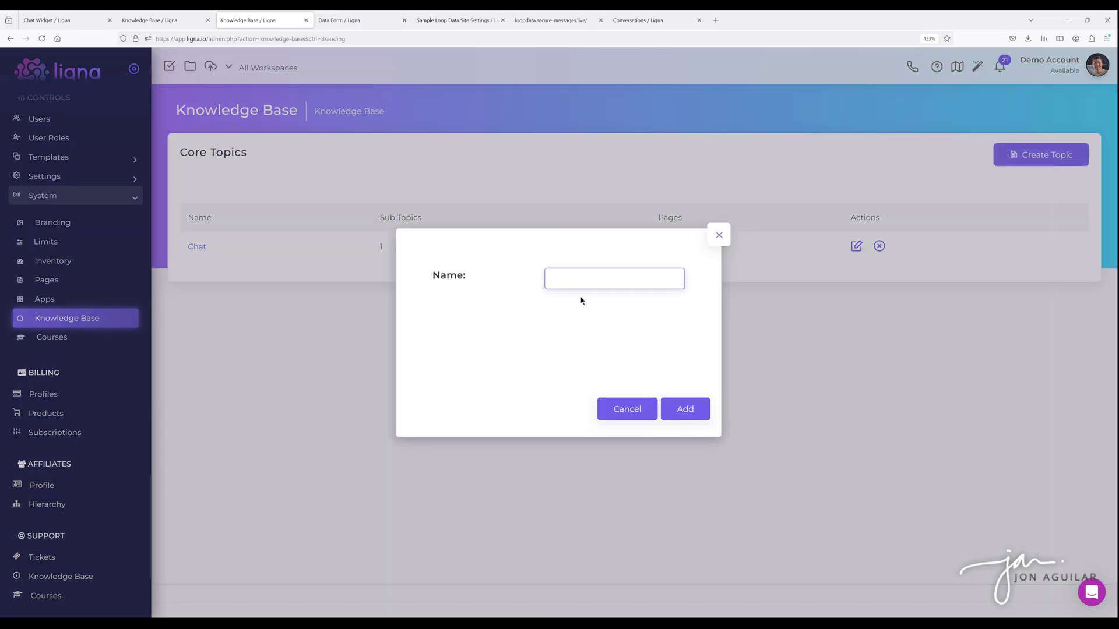
click(719, 235)
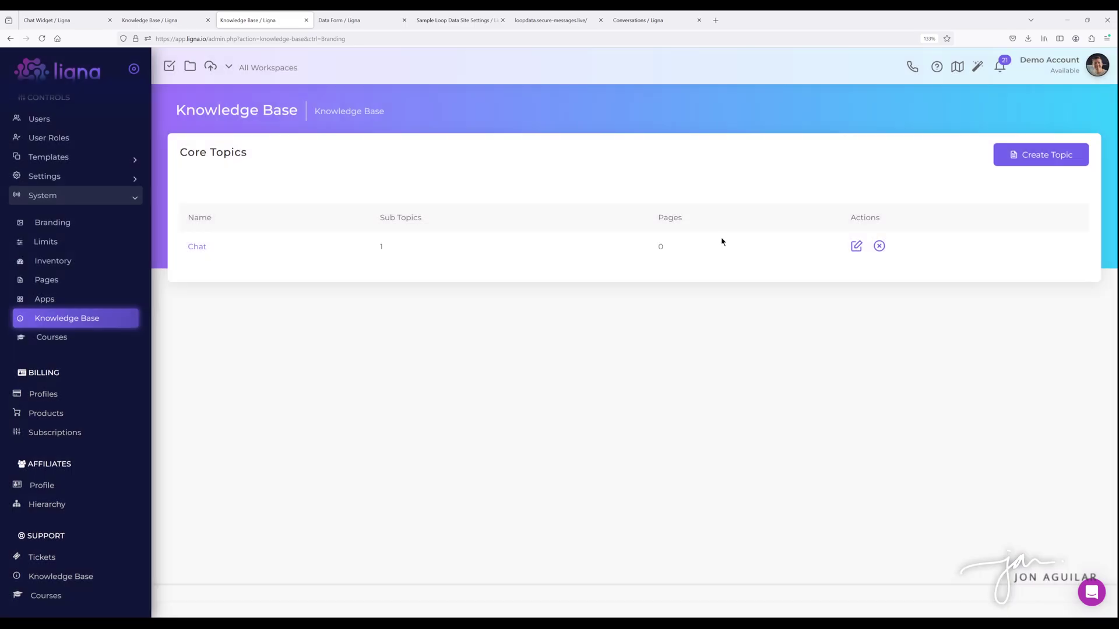
click(205, 253)
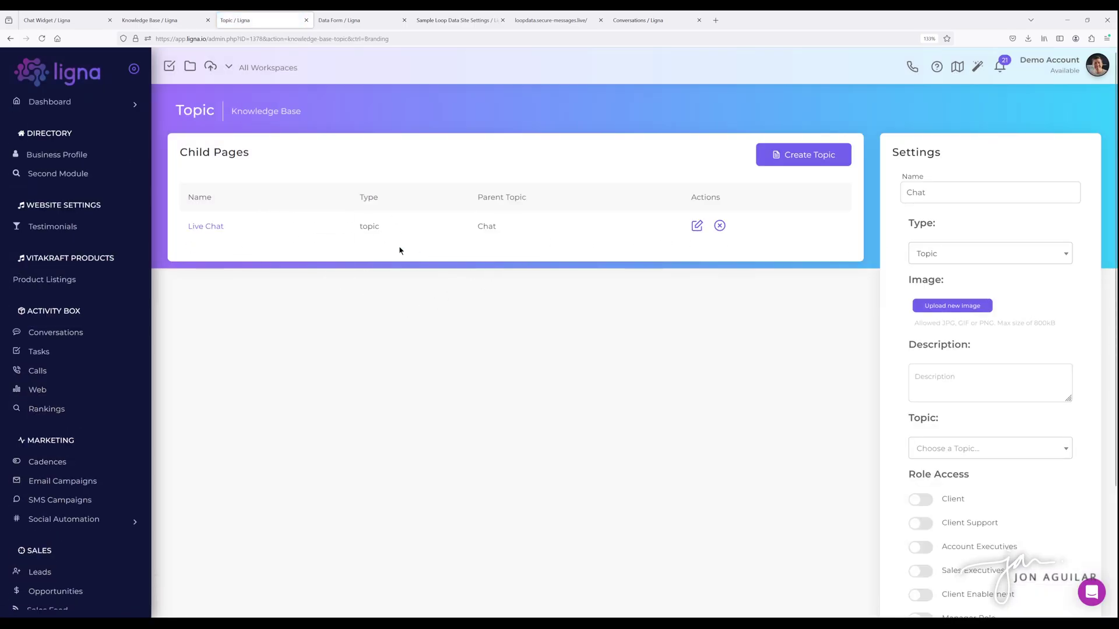
- Start adding a Topic child page under Chat, then cancel it
click(794, 157)
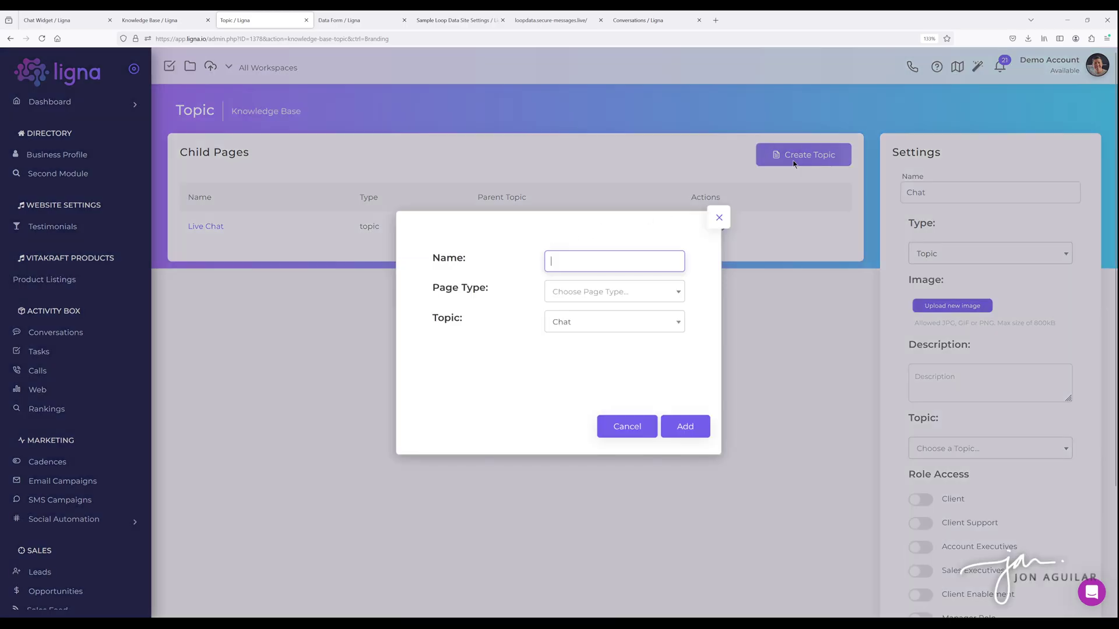
click(568, 291)
click(568, 335)
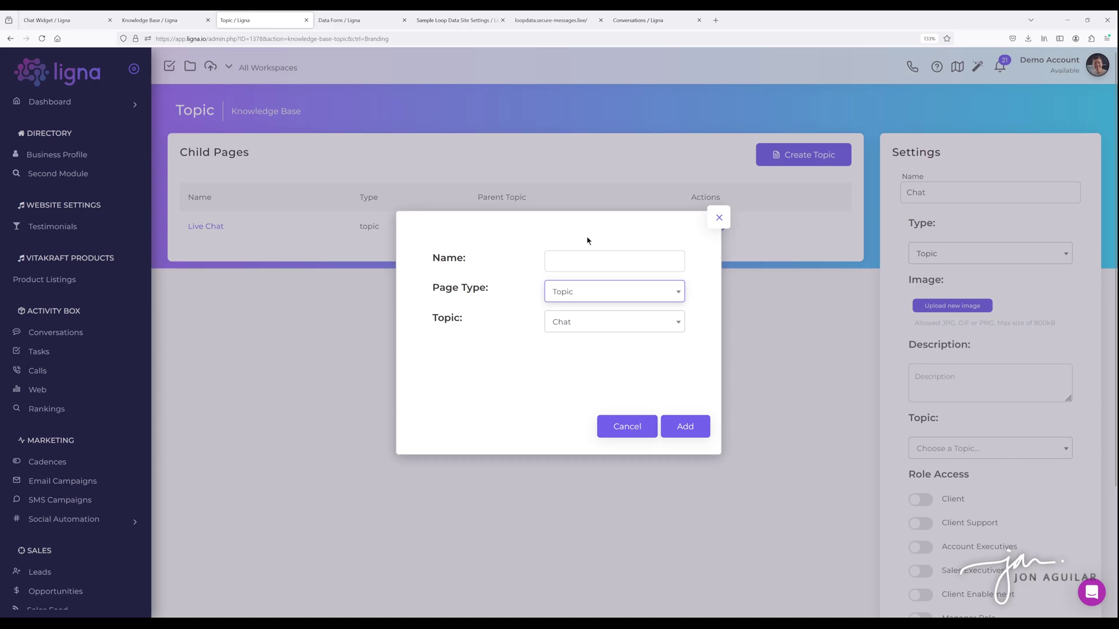
click(716, 226)
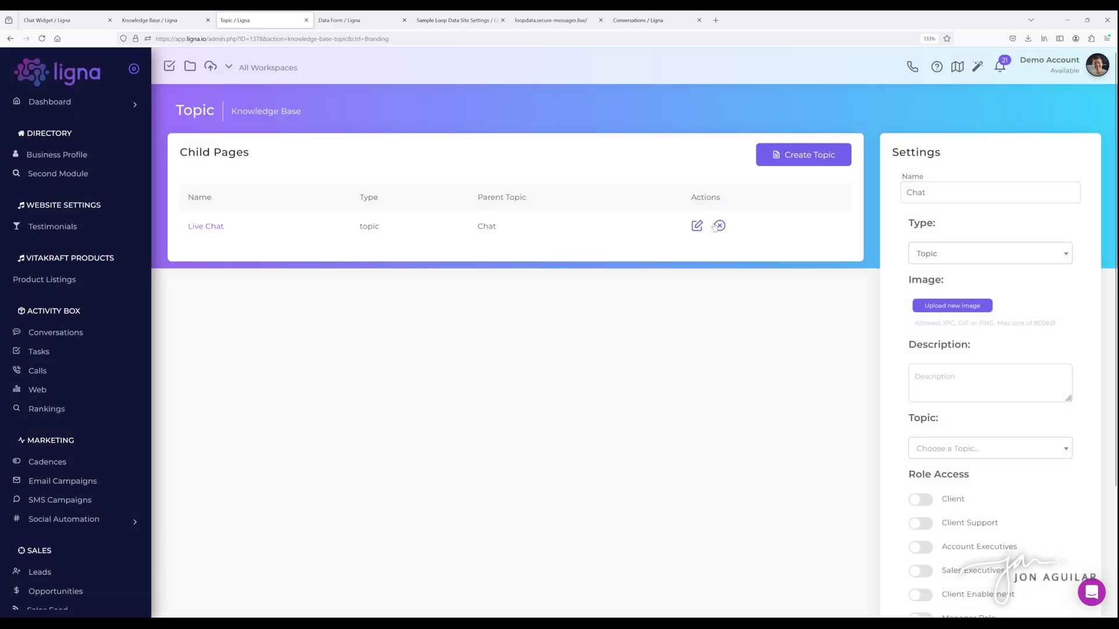
- Read the How to Use Live Chat guide under Live Chat, then return to the Chat Widget tab
click(216, 232)
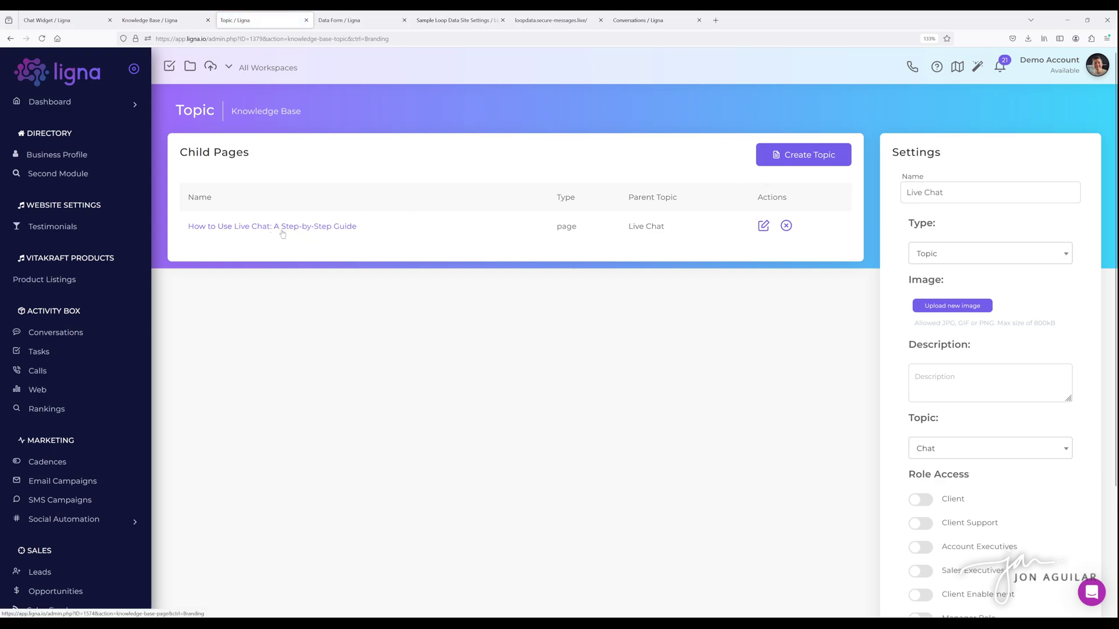
click(315, 230)
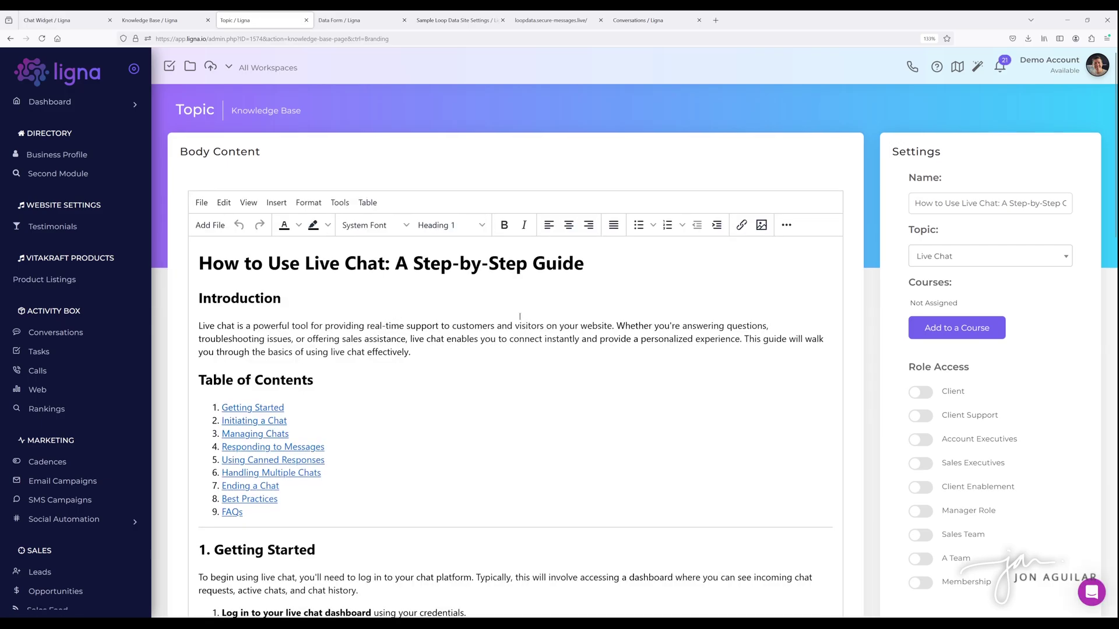
scroll(520, 317, down, 10)
scroll(520, 316, up, 5)
scroll(520, 316, up, 6)
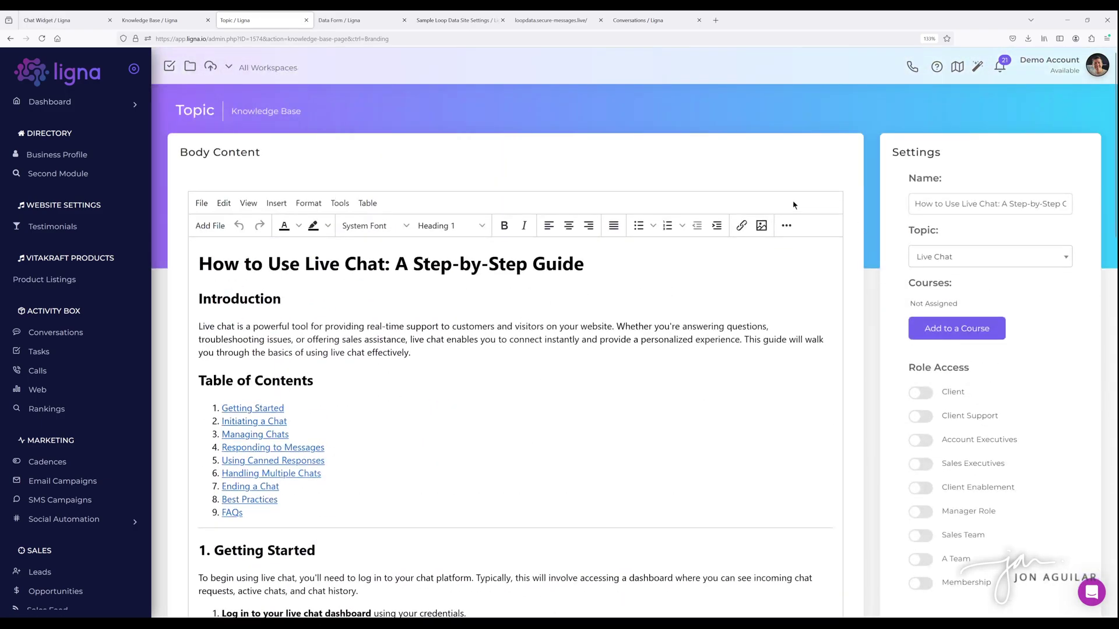
click(62, 23)
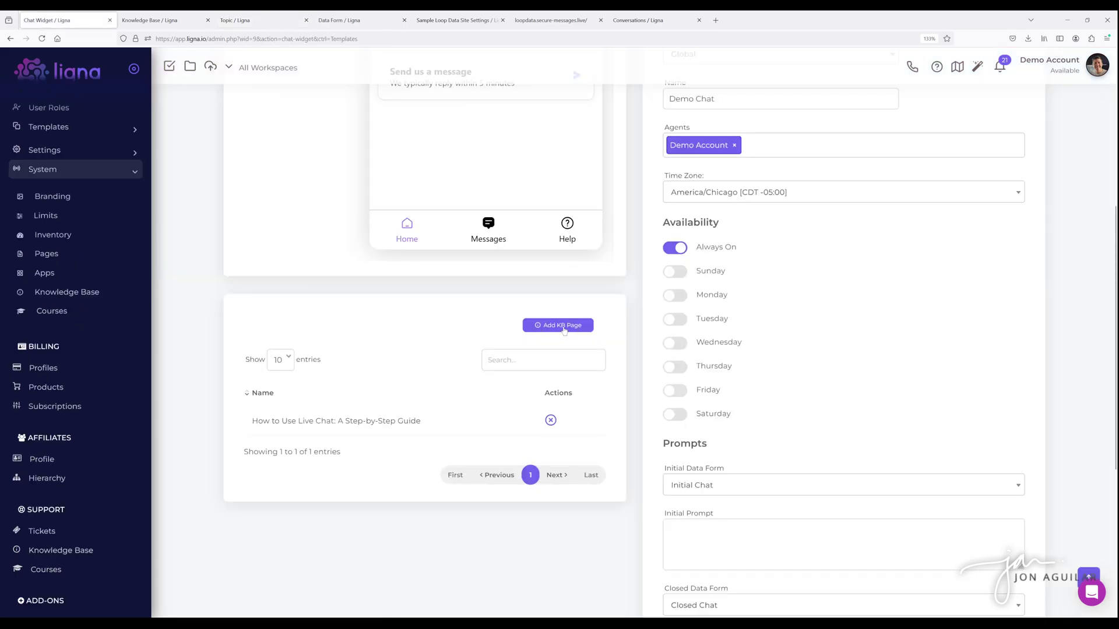
click(564, 330)
click(523, 129)
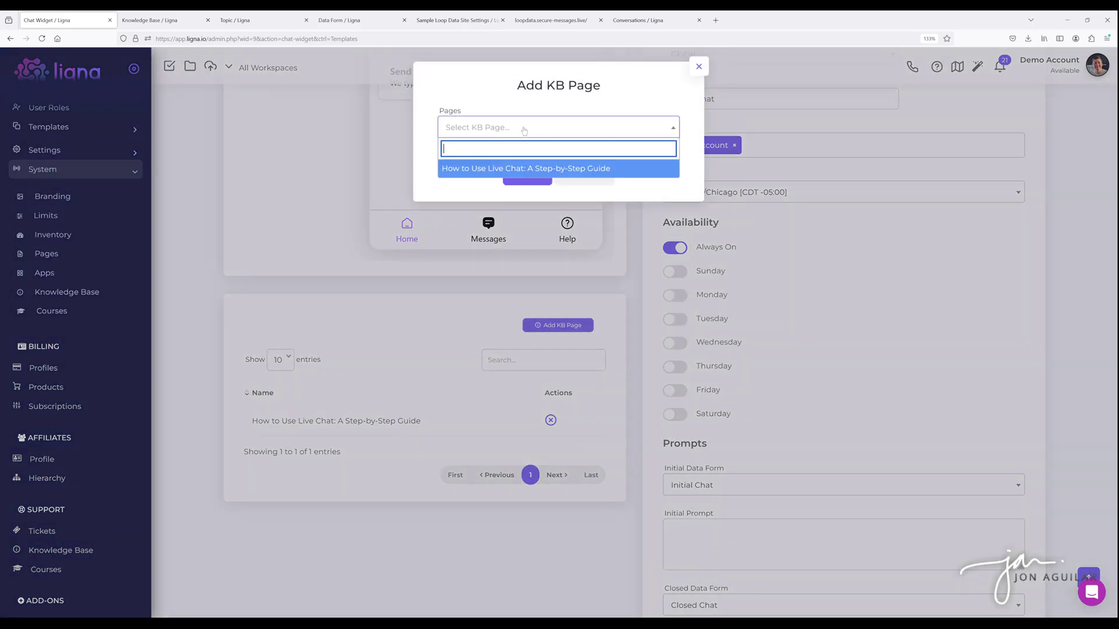
click(699, 66)
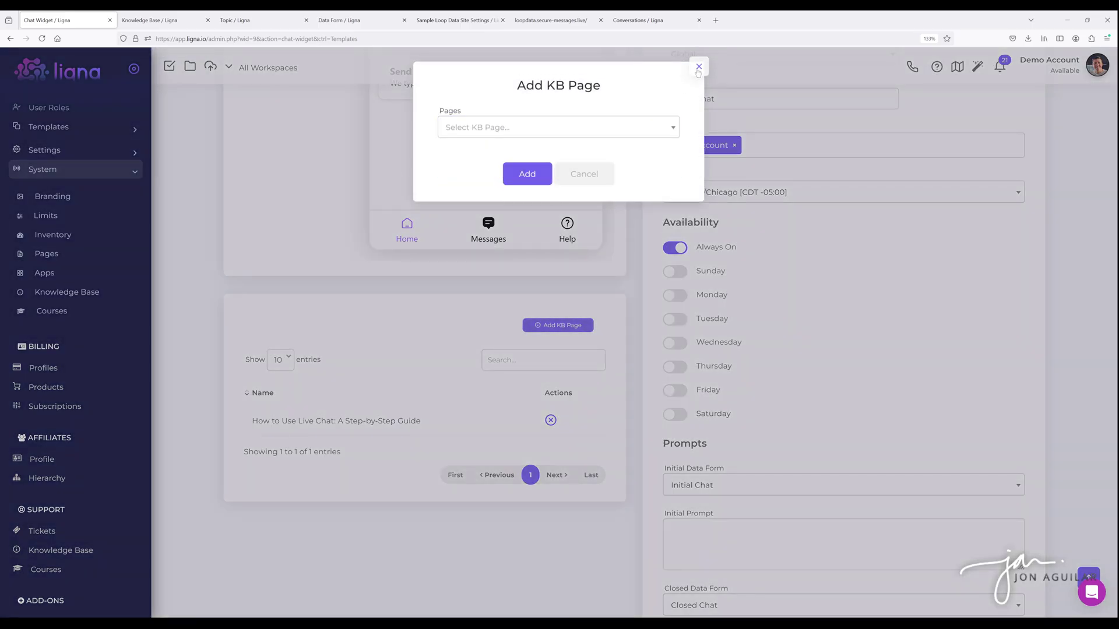
scroll(469, 428, up, 5)
scroll(475, 416, down, 3)
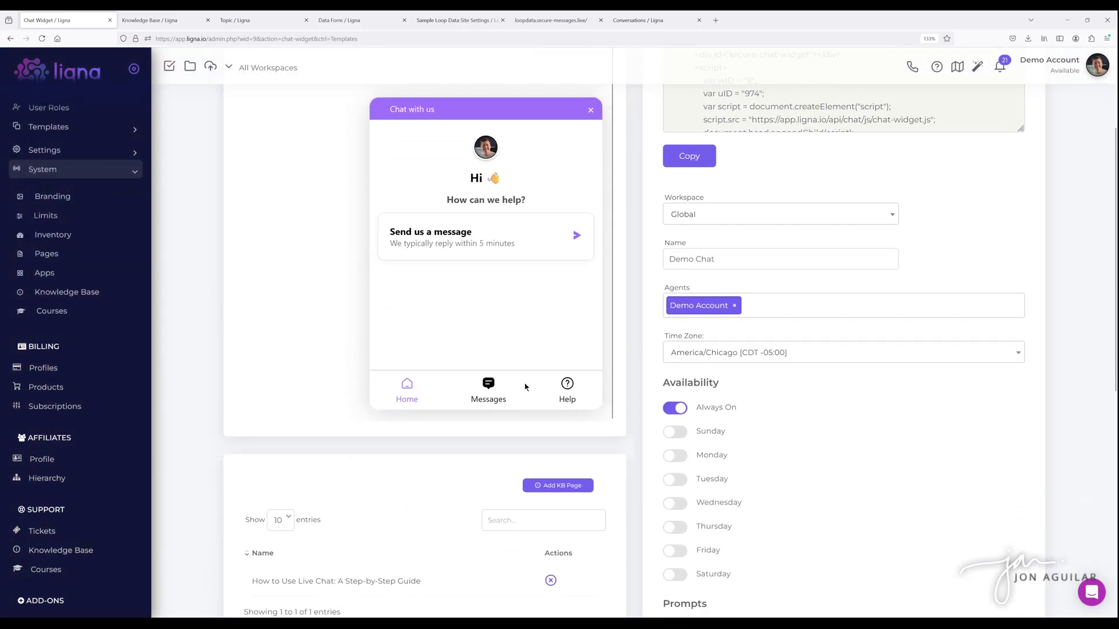
click(567, 356)
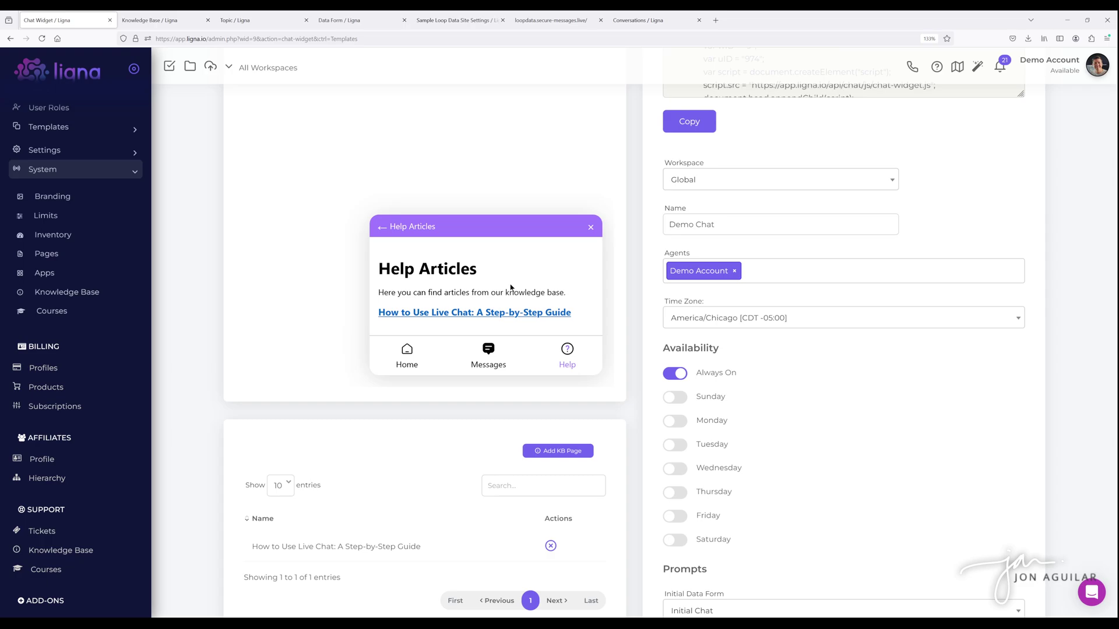
click(382, 226)
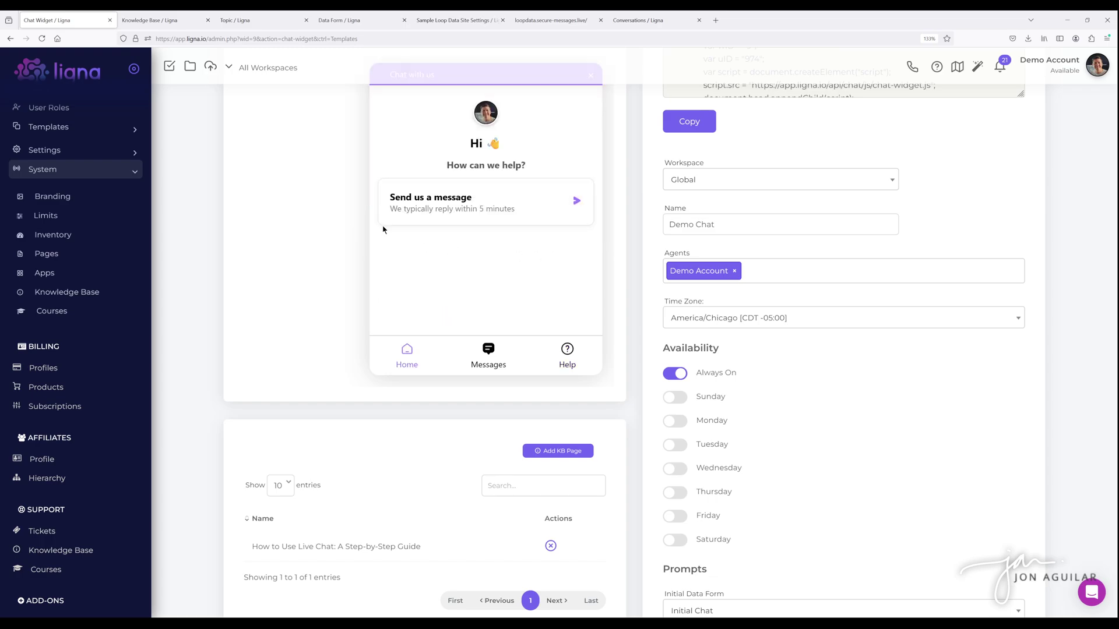
scroll(612, 309, down, 2)
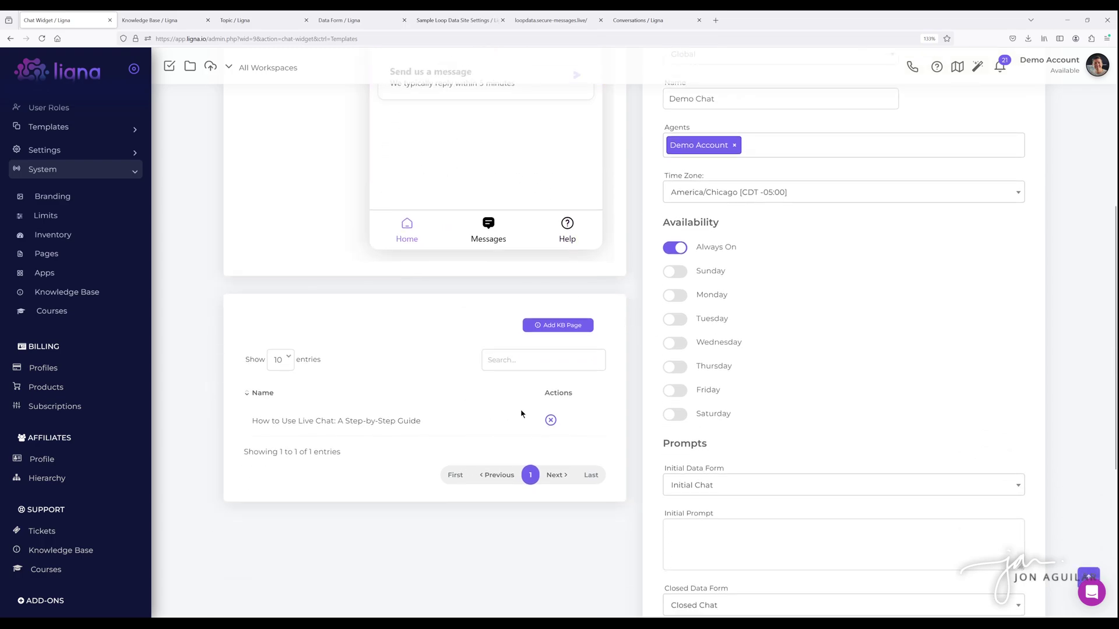
scroll(488, 402, down, 5)
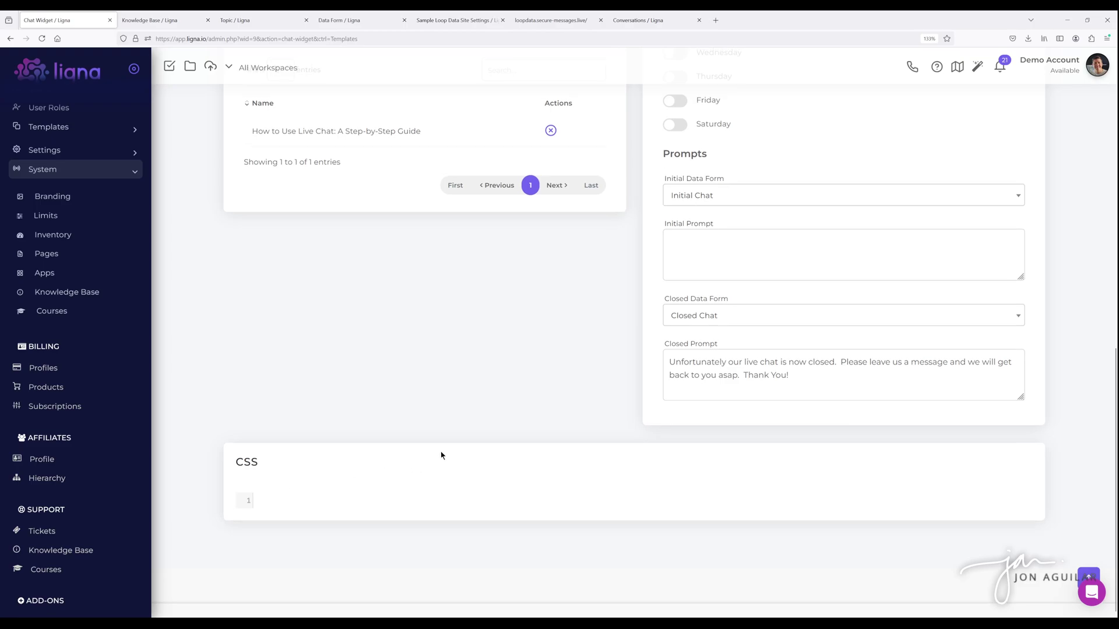
scroll(442, 454, up, 8)
scroll(442, 455, up, 1)
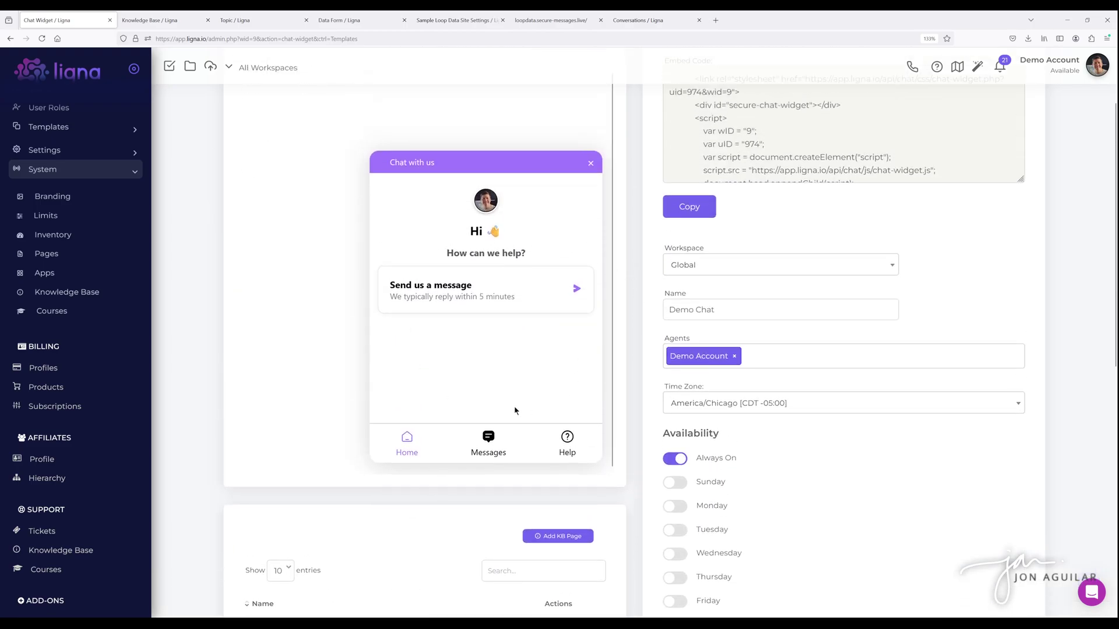
scroll(619, 393, up, 2)
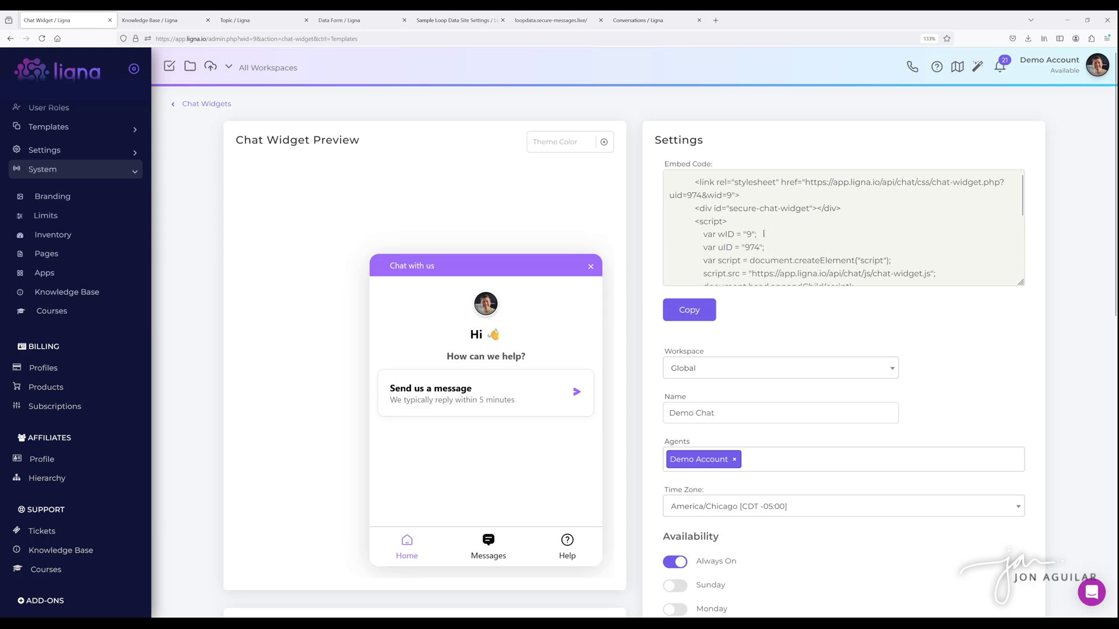
- Copy the Demo Chat embed code and move to the Sample Loop Data Site settings
scroll(763, 233, down, 5)
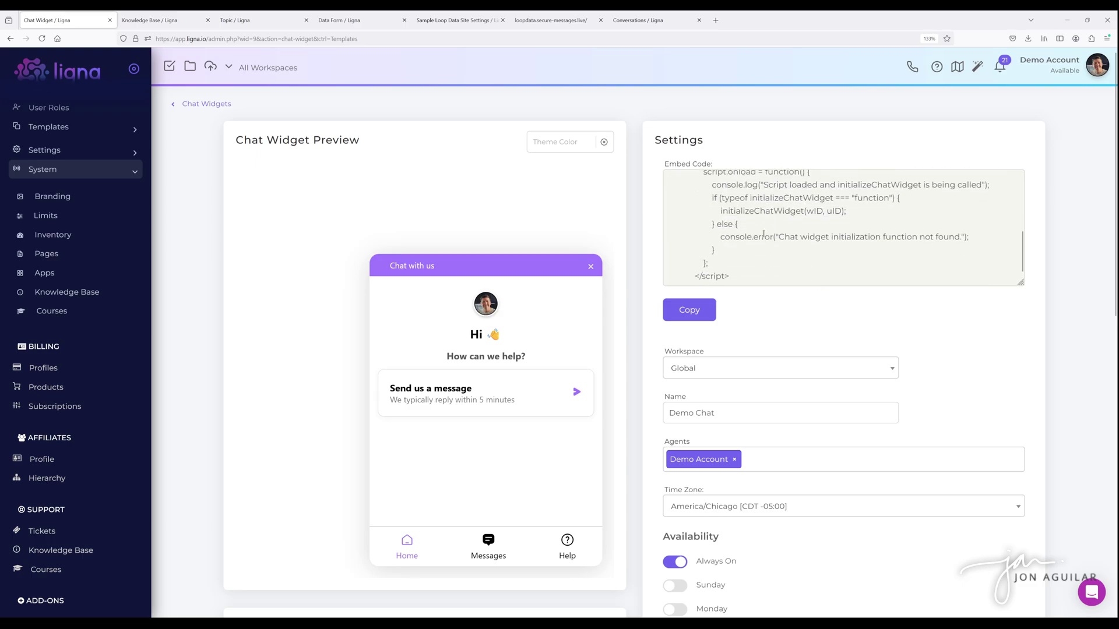
click(685, 312)
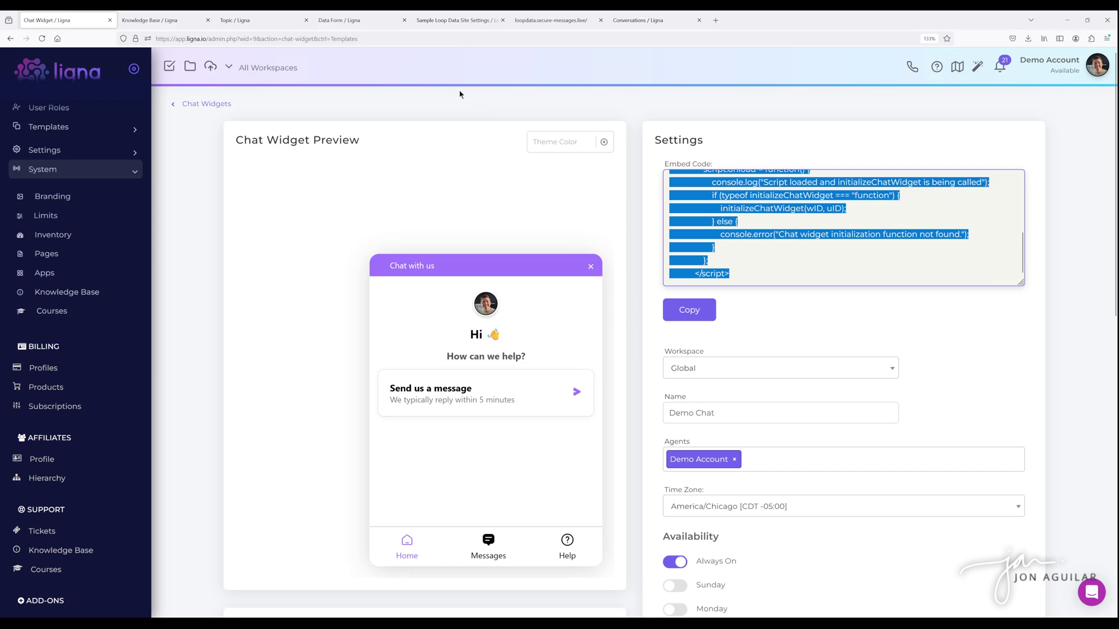
click(454, 22)
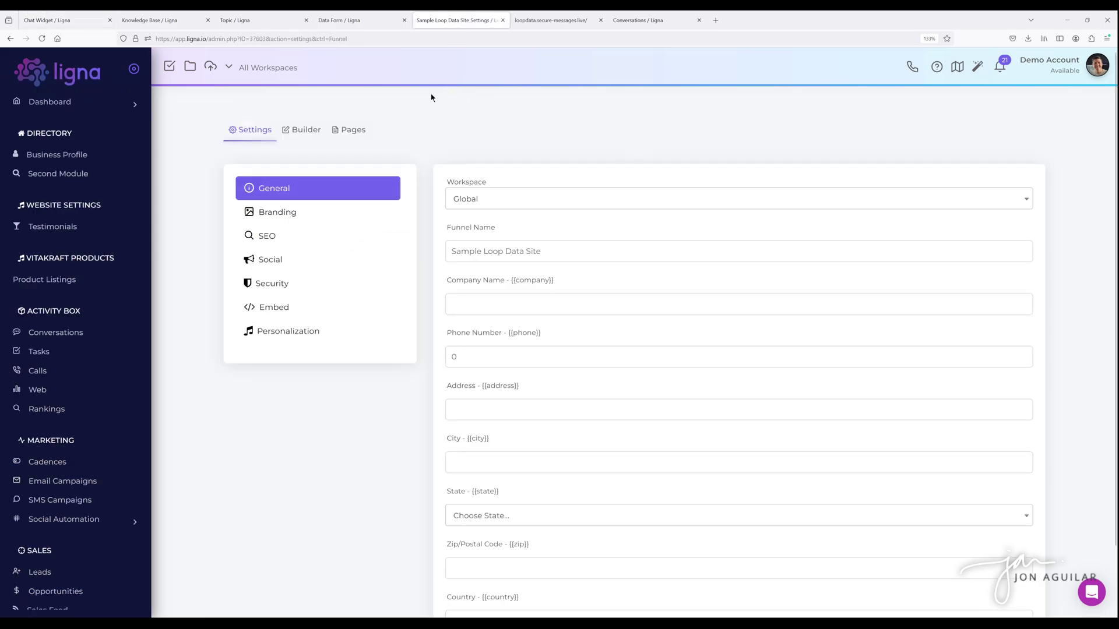
- Paste the copied widget script into the site's End Body embed field
click(277, 315)
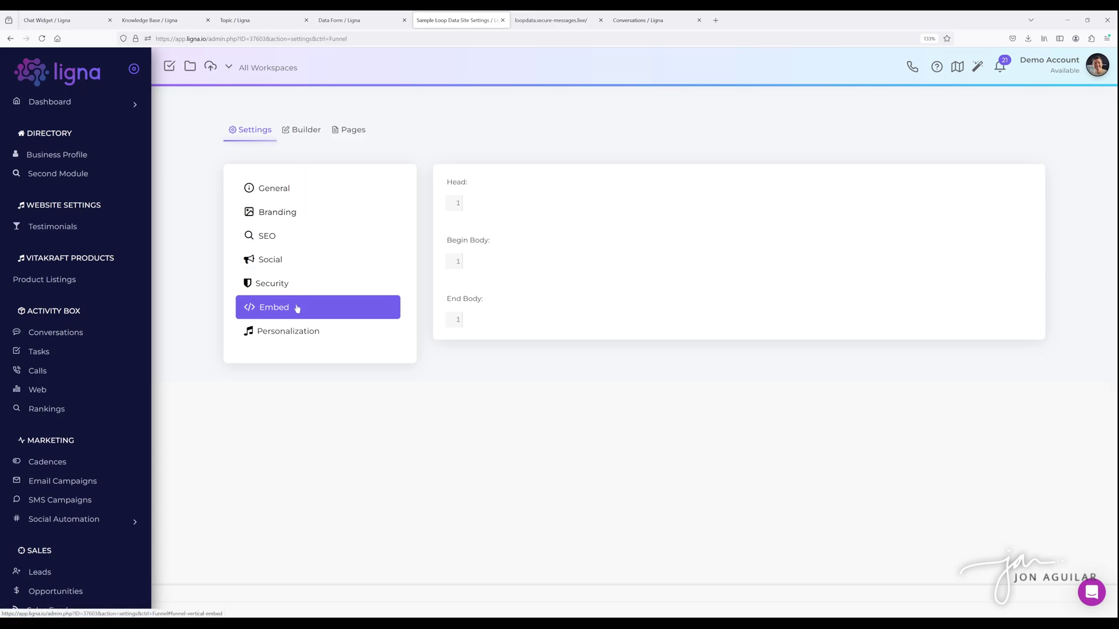
click(482, 317)
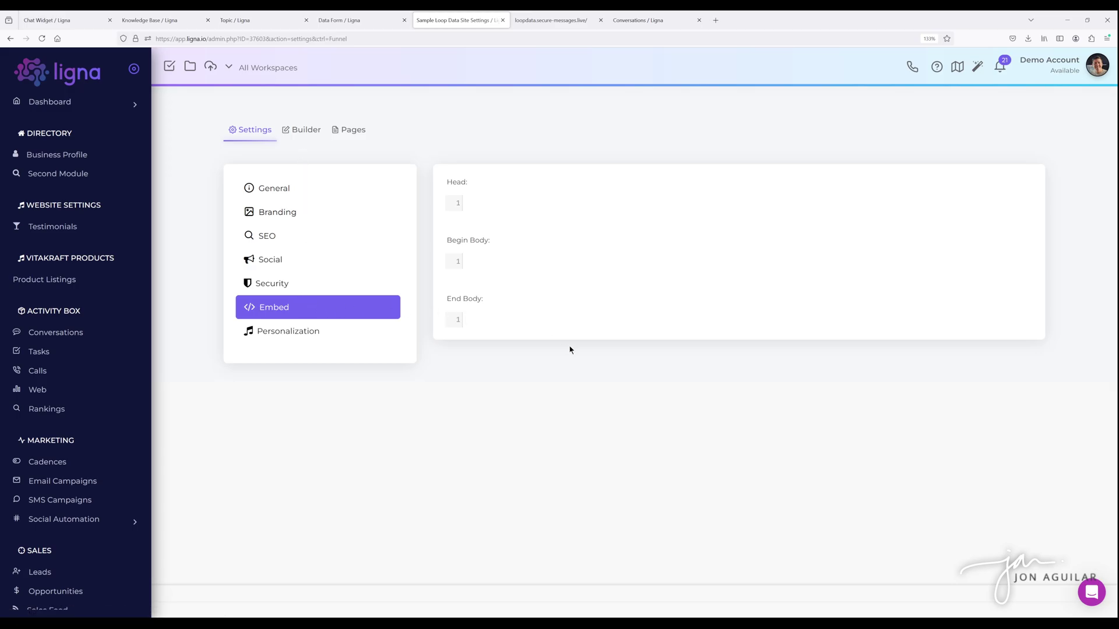
key(ctrl+v)
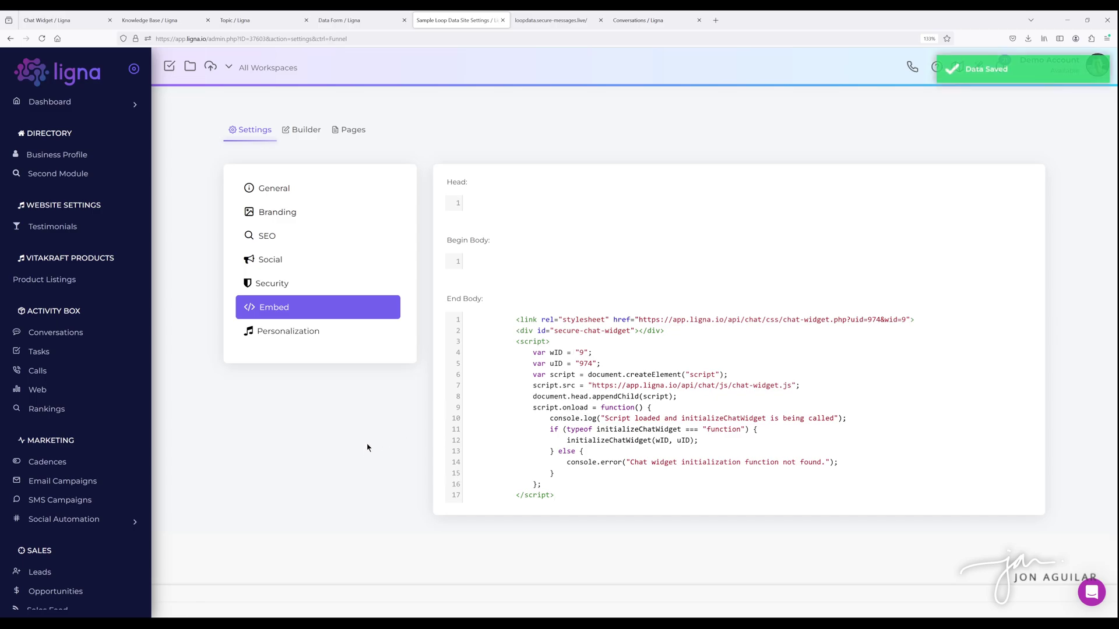
- Reload the loopdata sample site until the chat widget appears, open and close it, then check Conversations
click(551, 20)
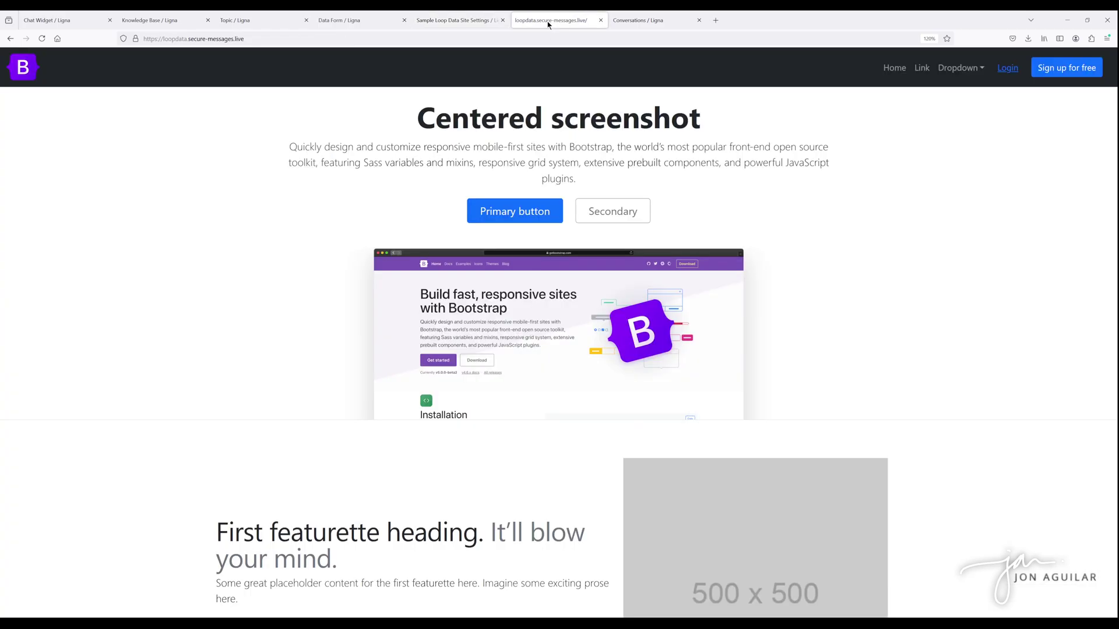
click(41, 44)
click(42, 38)
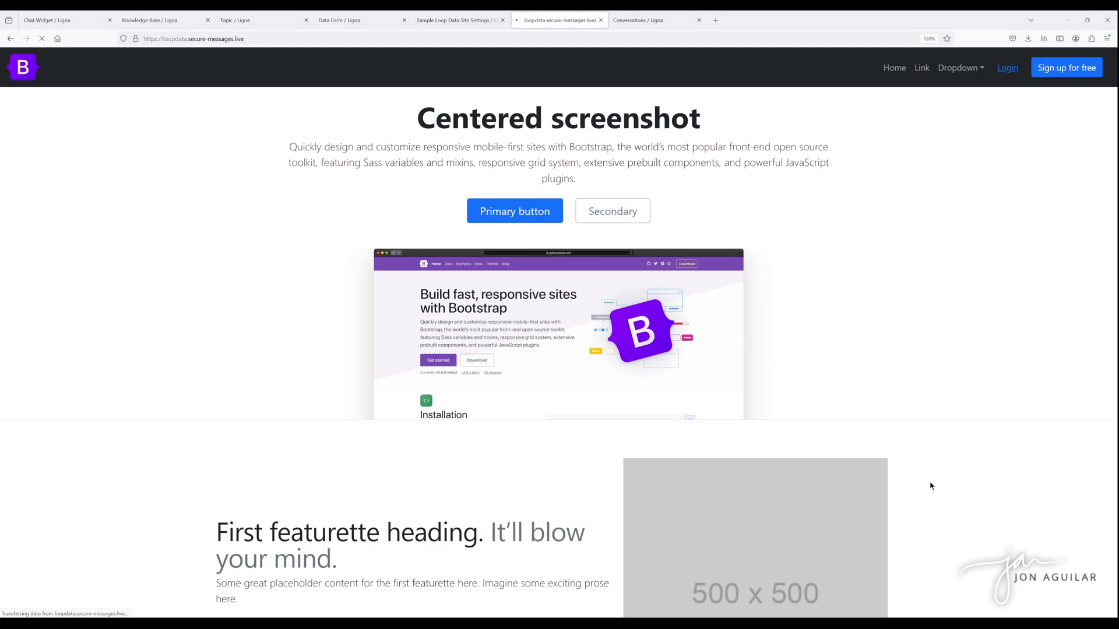
click(1087, 590)
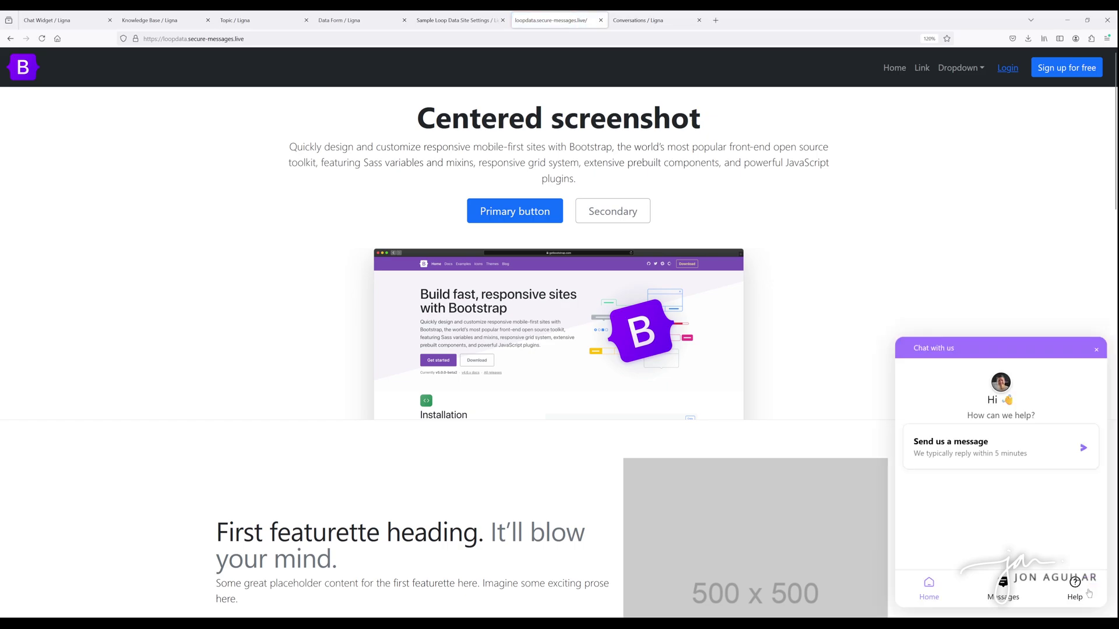
click(1097, 351)
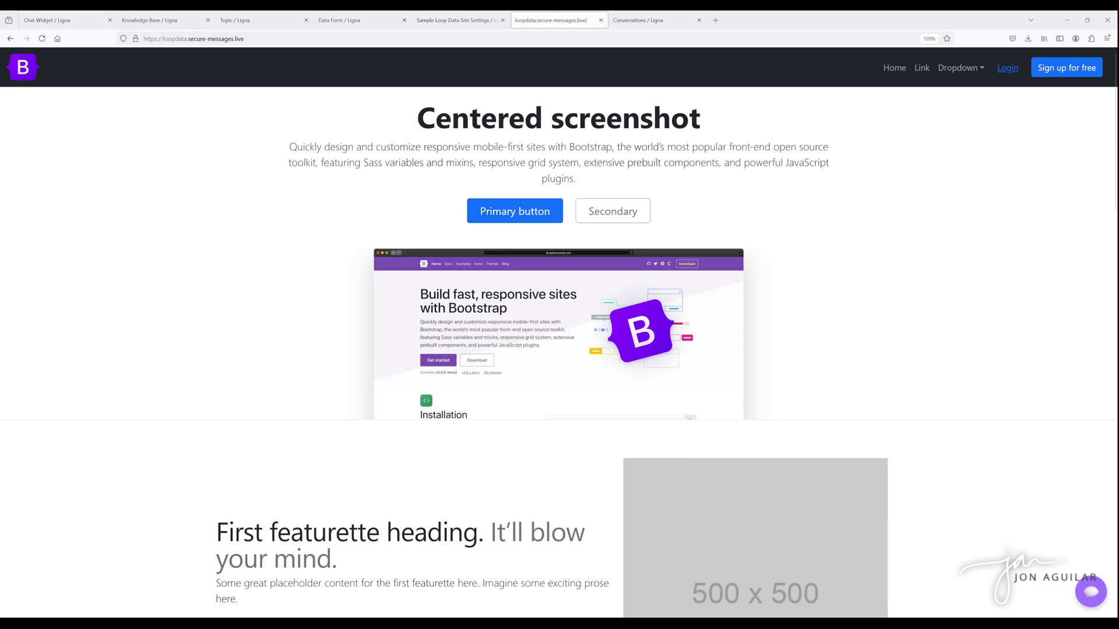
click(645, 23)
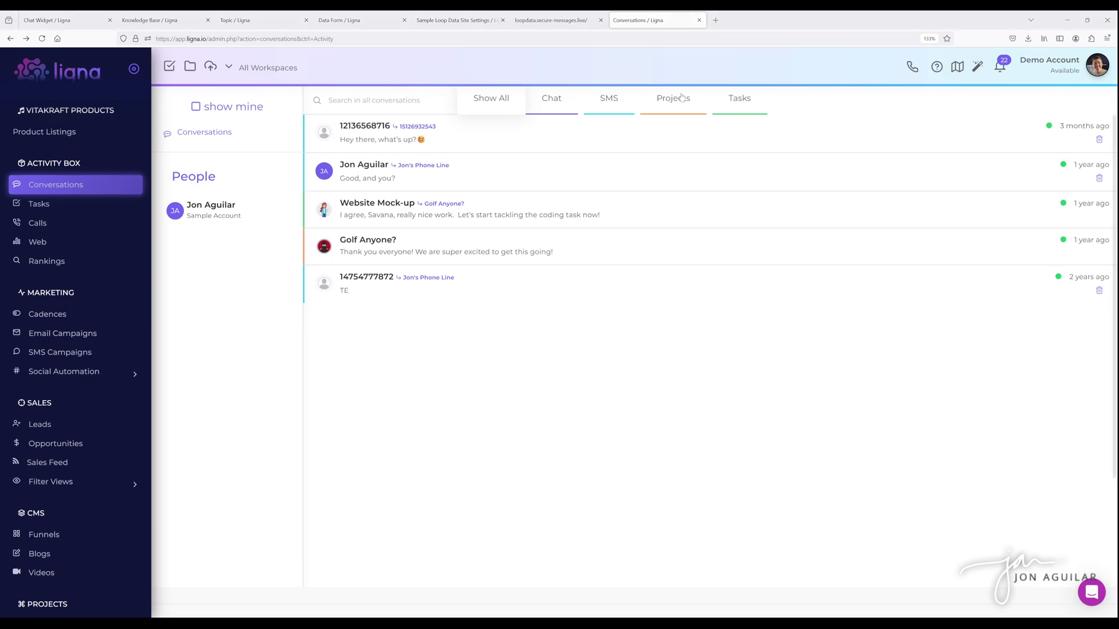
- Try the widget's Send us a message view and its How to Use Live Chat help article
key(ctrl+shift+Tab)
click(1102, 590)
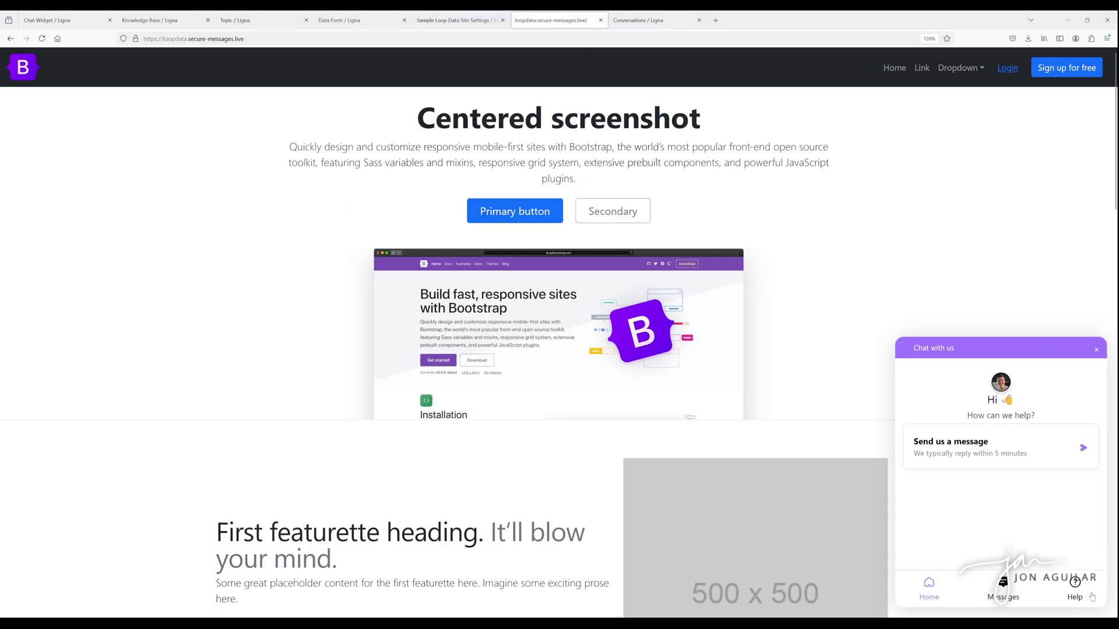
click(1013, 463)
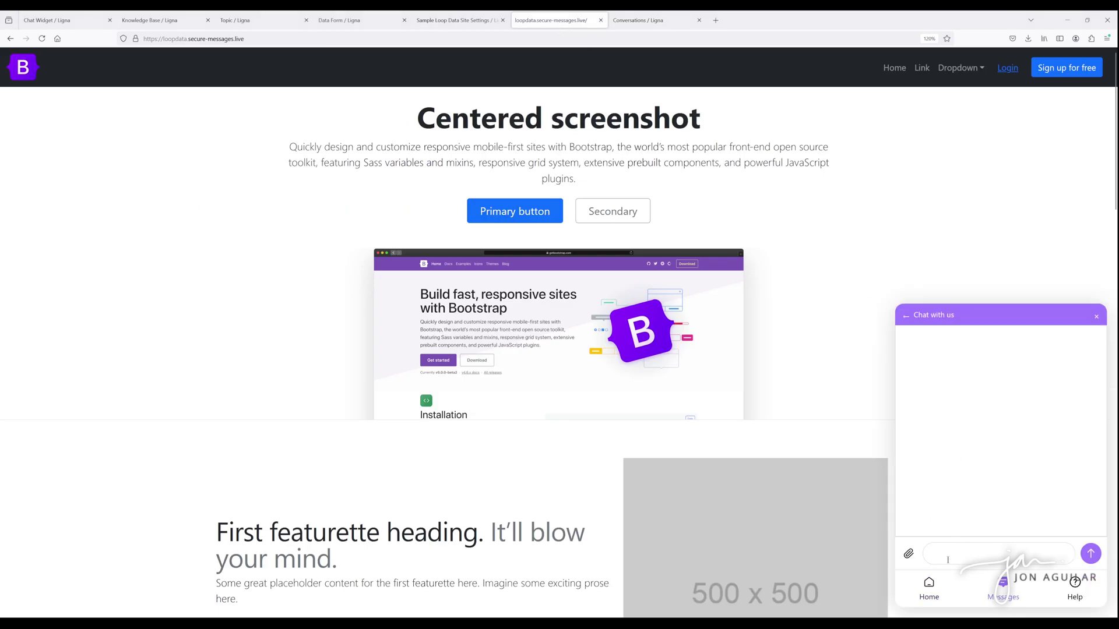
click(934, 588)
click(1075, 582)
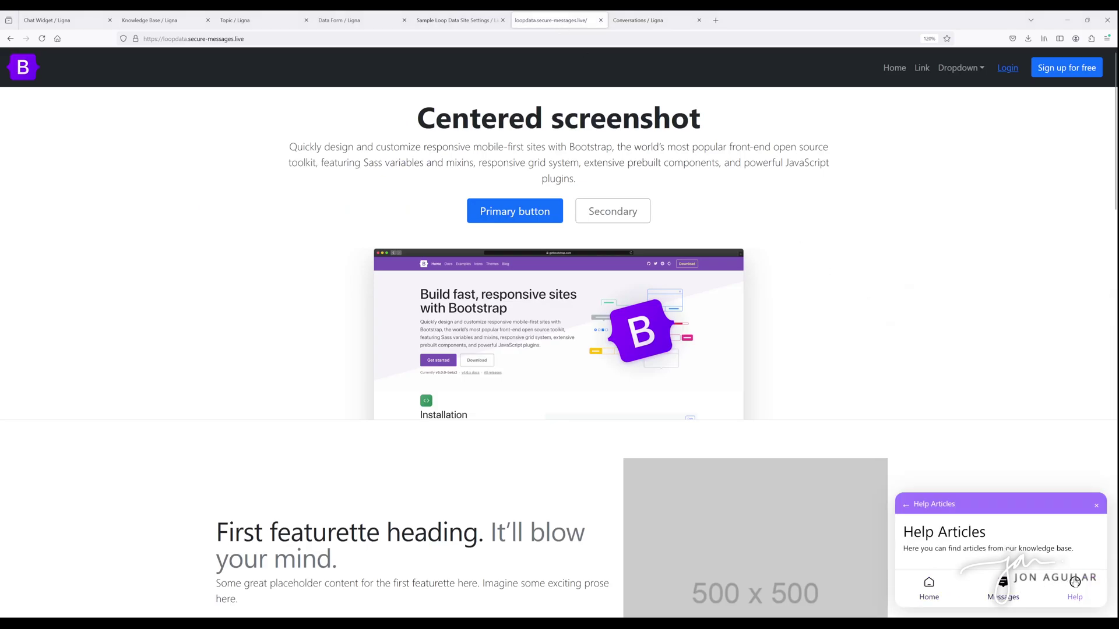
click(984, 548)
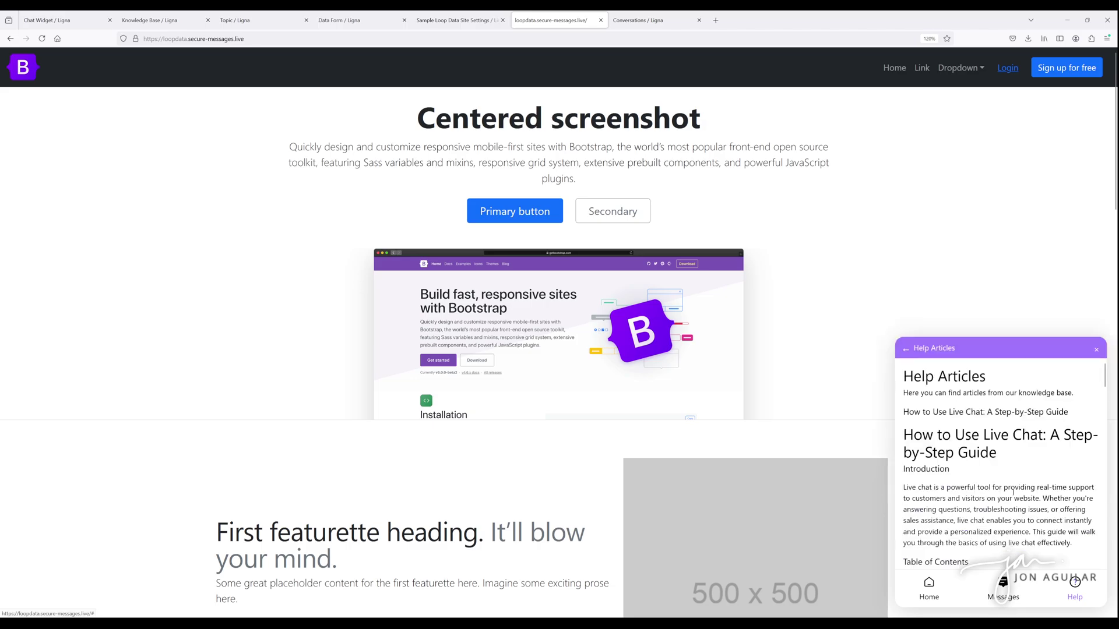
click(906, 349)
click(647, 20)
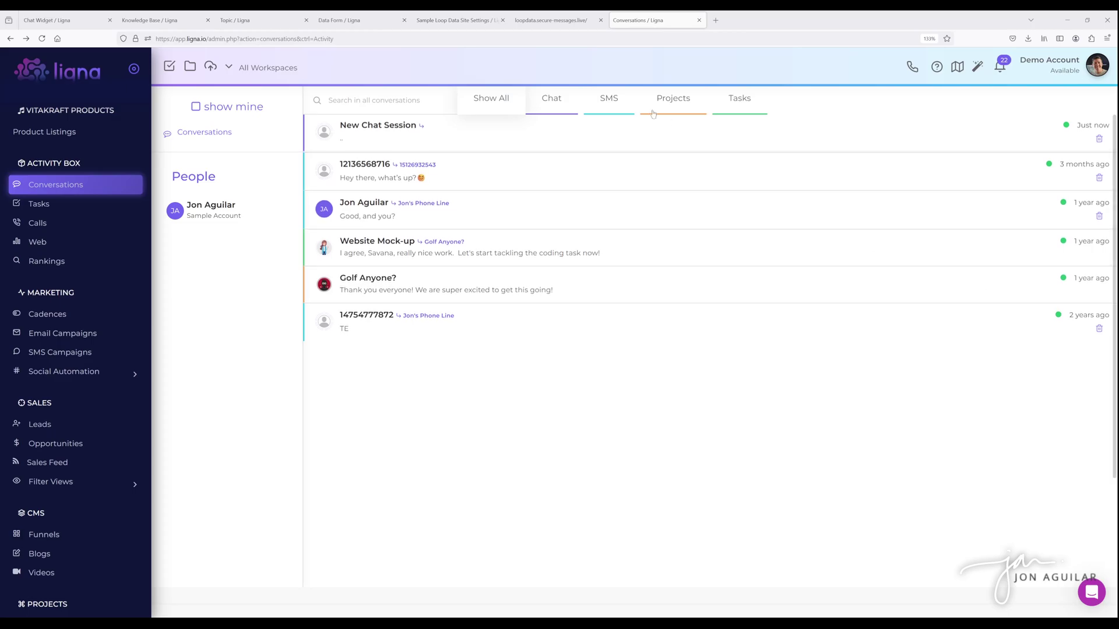
- Send the visitor message 'sending new message' from the sample site's chat widget
click(551, 20)
click(1017, 453)
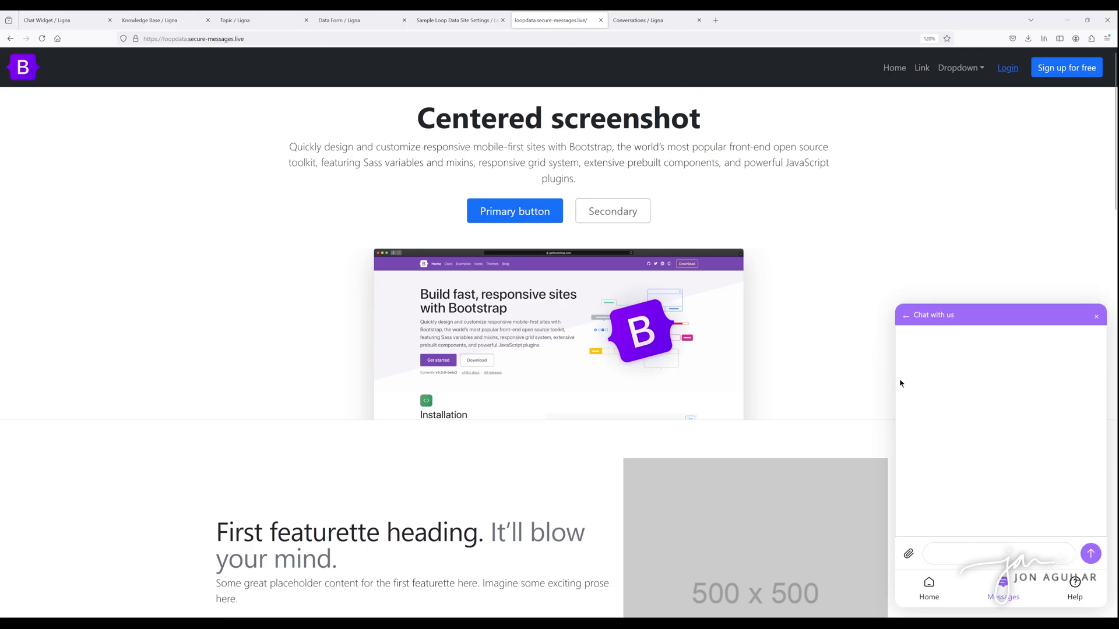
text(sending new message)
click(1091, 554)
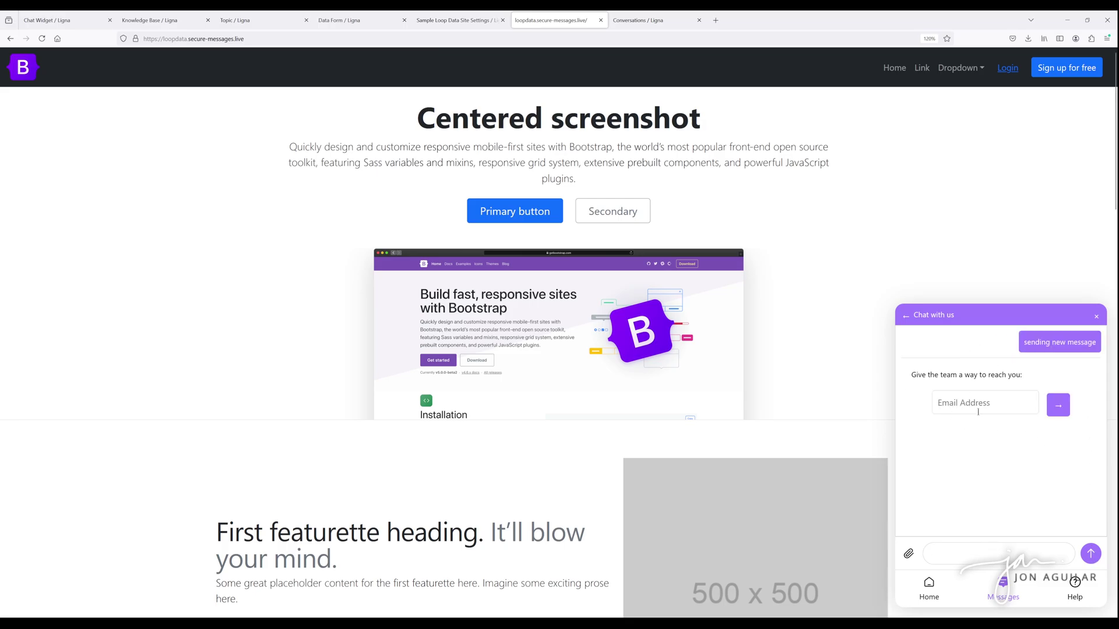
- Open the New Chat Session in Ligna's Conversations list
click(458, 21)
click(549, 20)
click(638, 21)
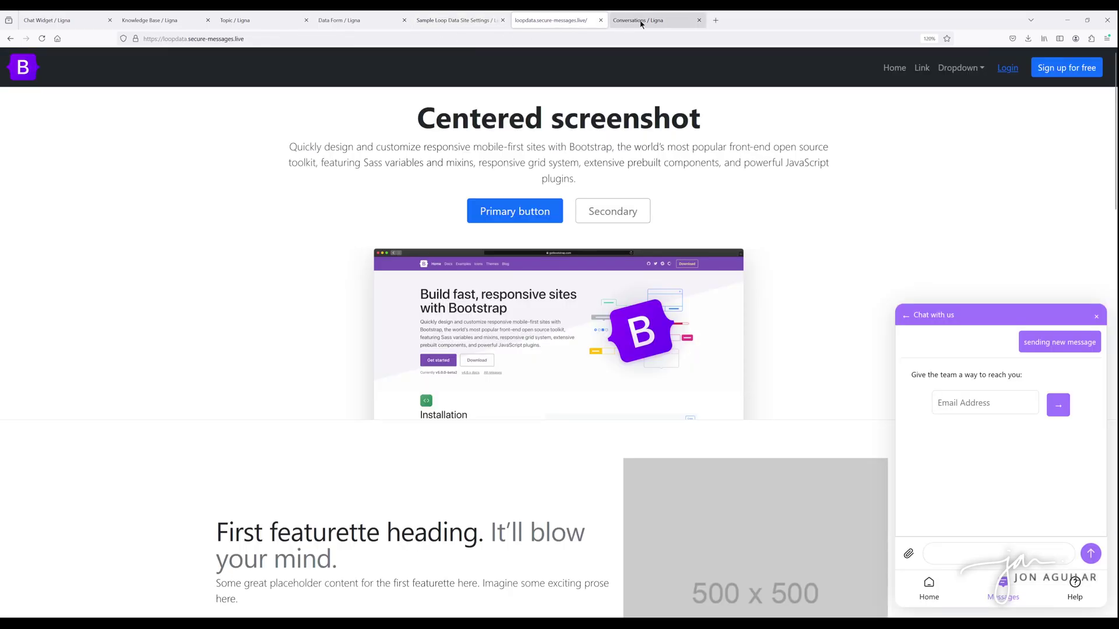
click(384, 137)
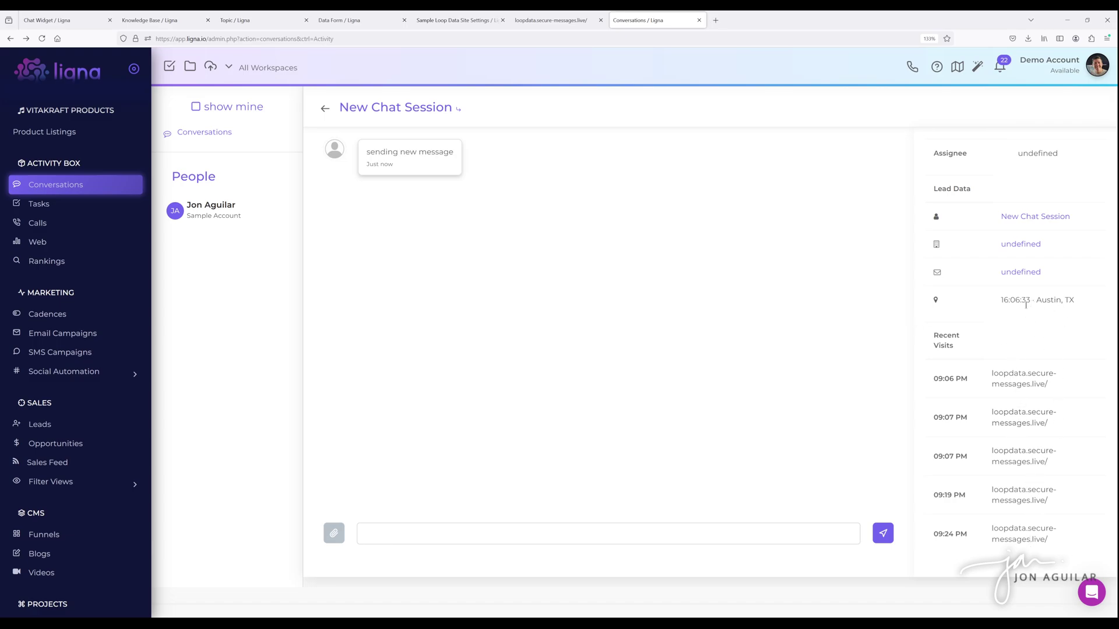
- Submit a visitor e-mail address in the sample site's chat widget Email Address field
click(325, 109)
click(553, 21)
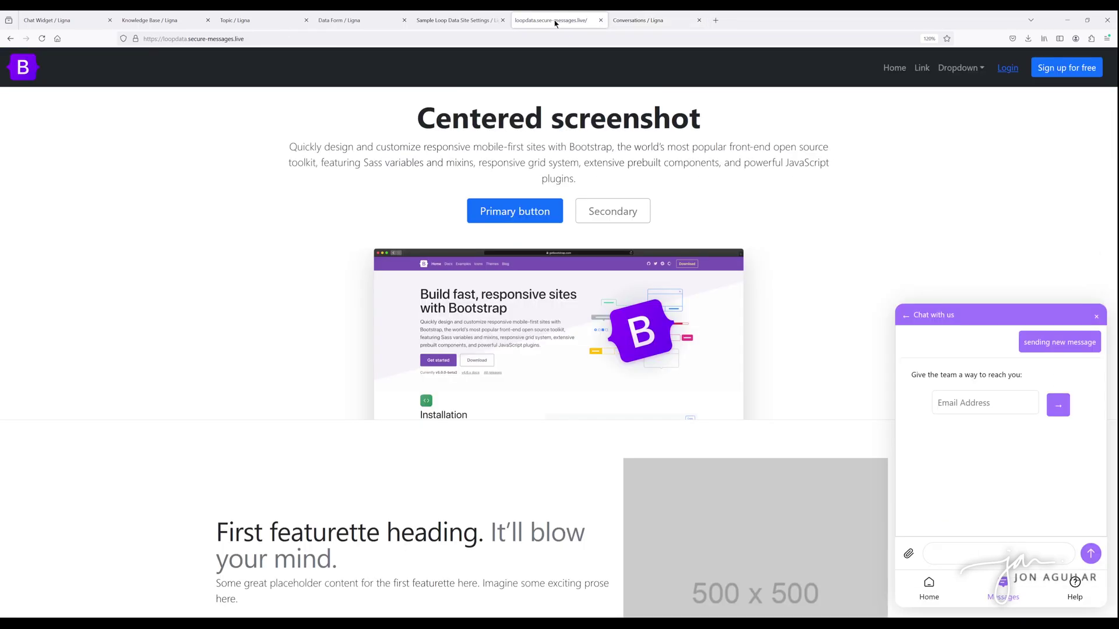
click(971, 407)
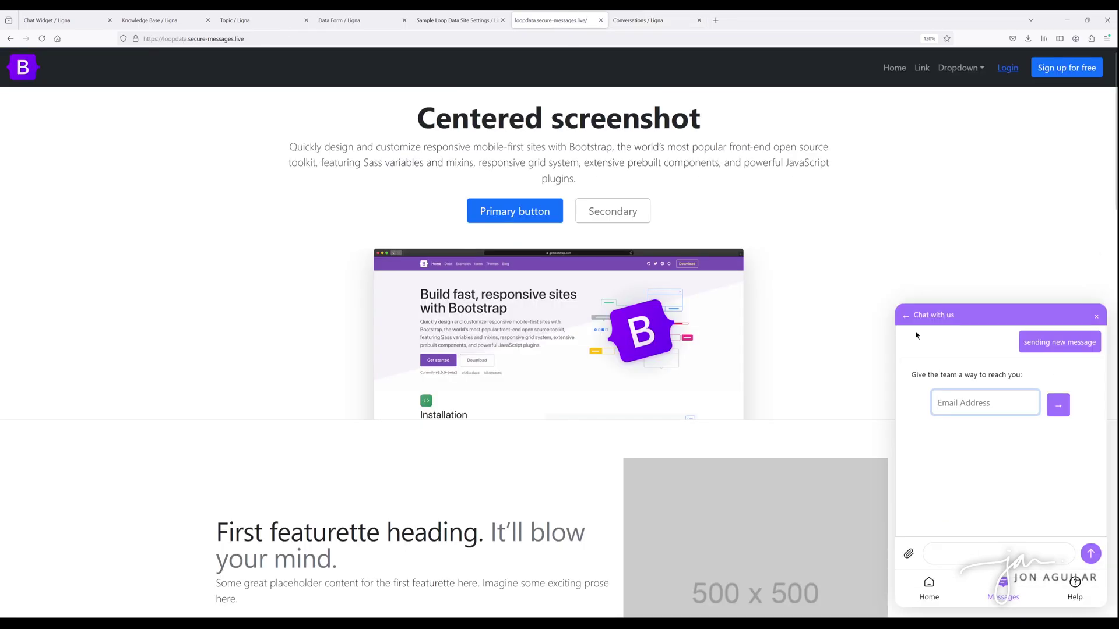
click(1057, 405)
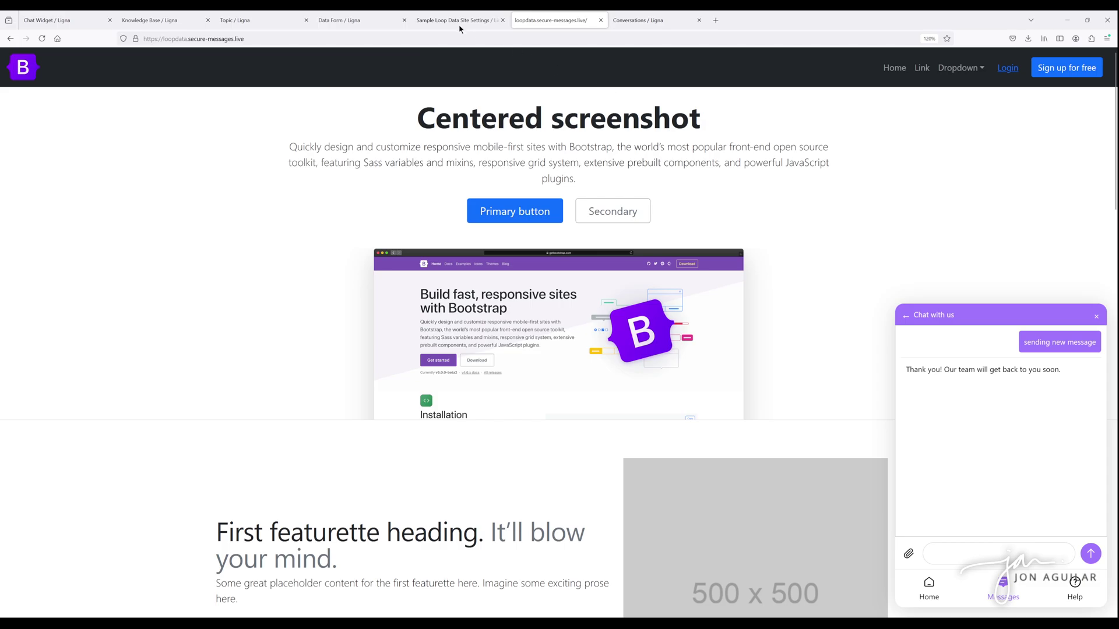
- Open the visitor's conversation and send the reply 'I am sending a response'
click(630, 22)
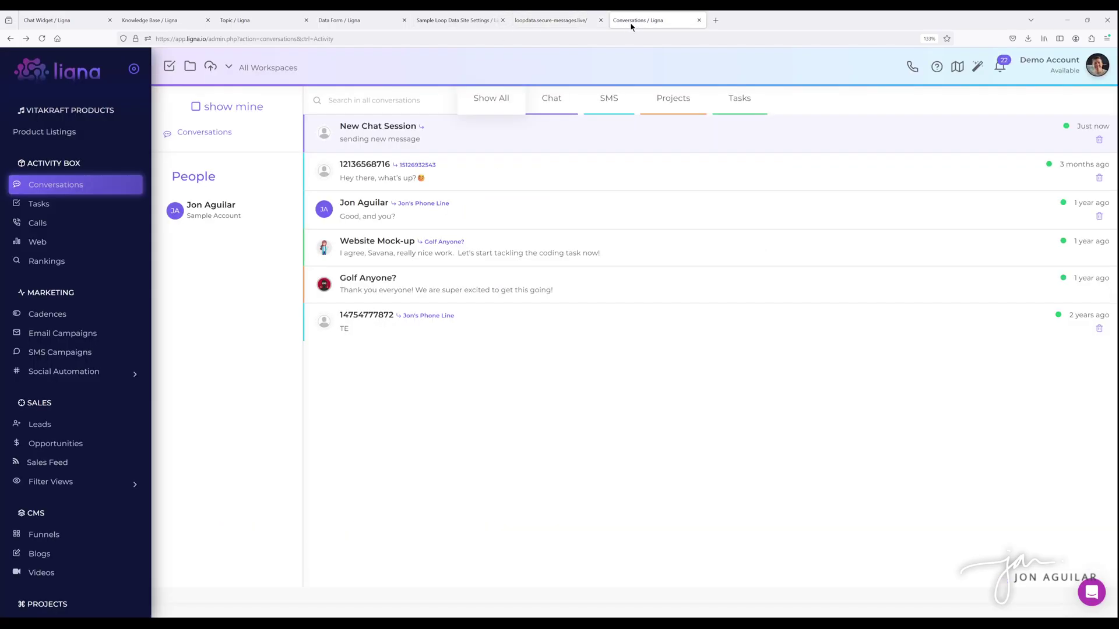
click(551, 19)
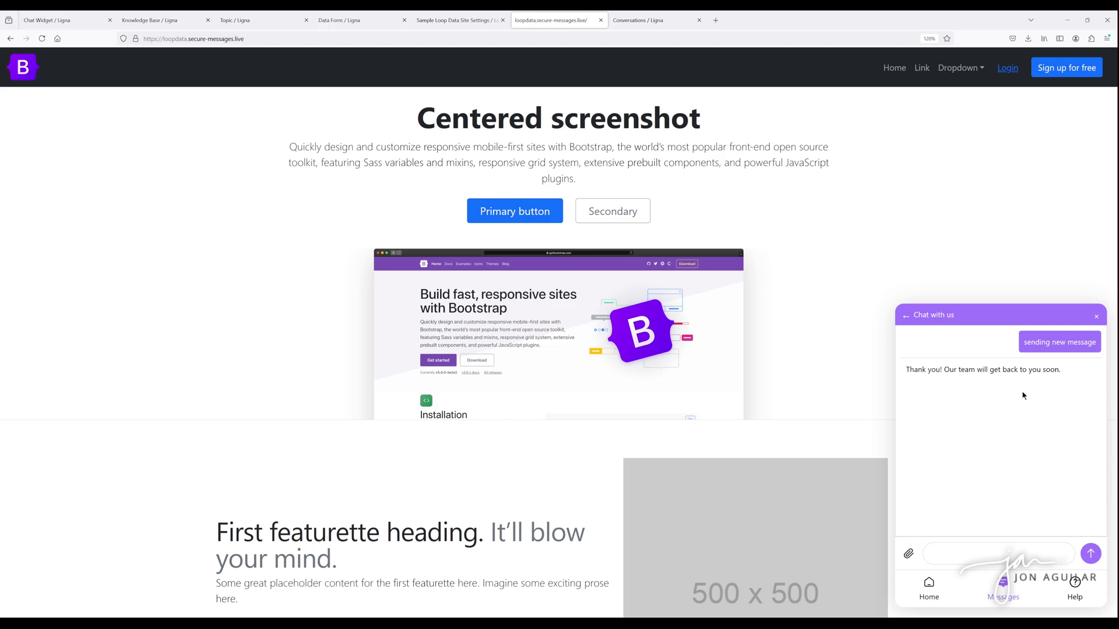
click(637, 21)
click(404, 139)
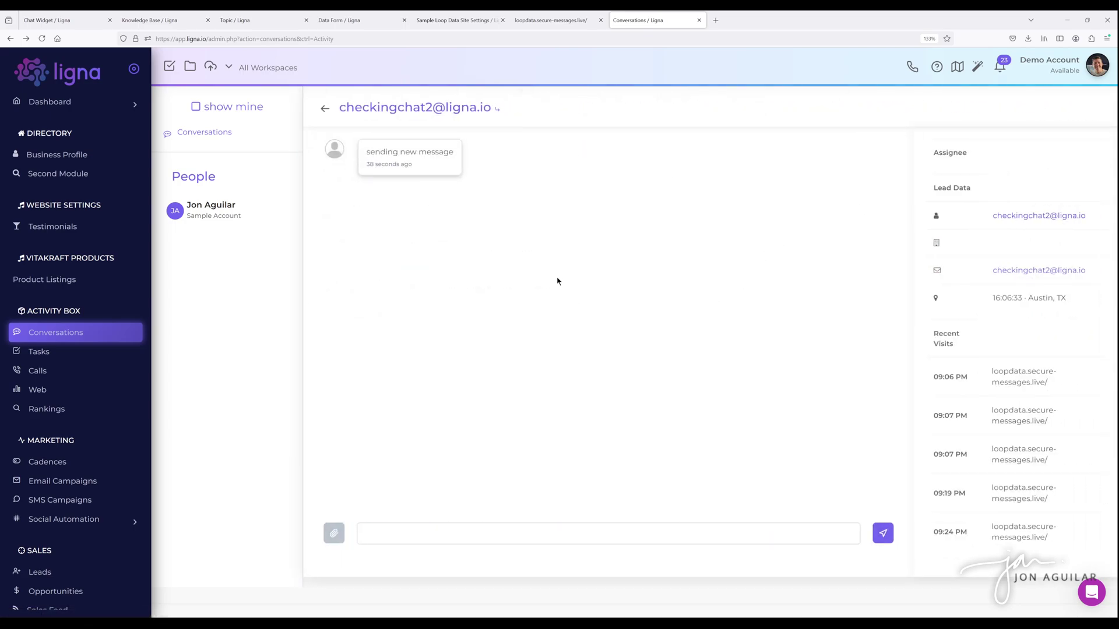
click(398, 528)
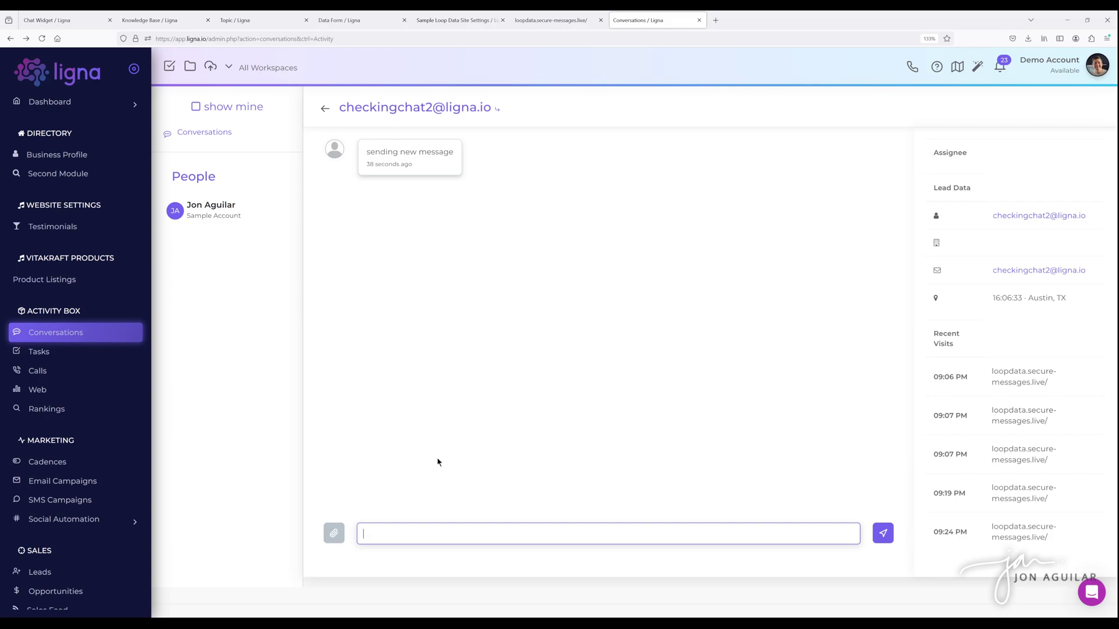
text(I am sending a)
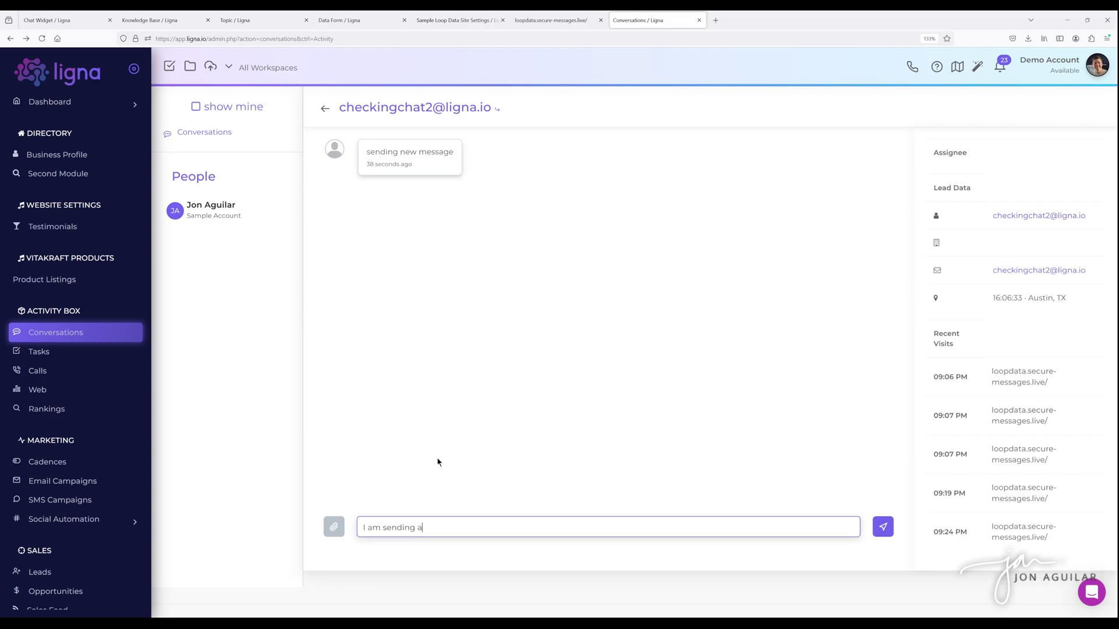
text( response)
click(891, 526)
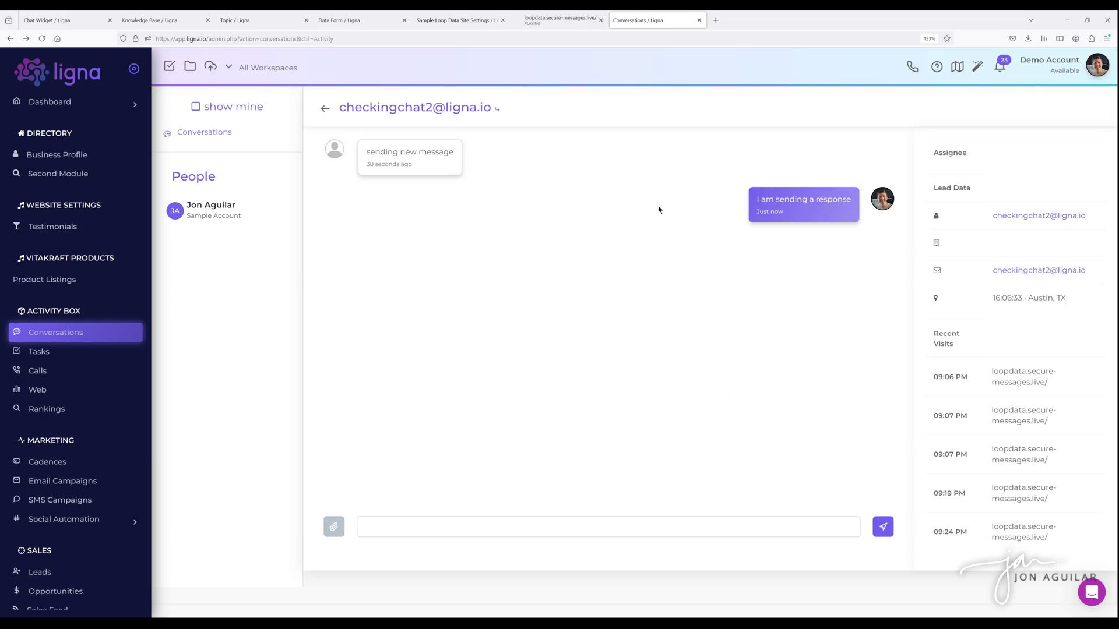
click(563, 20)
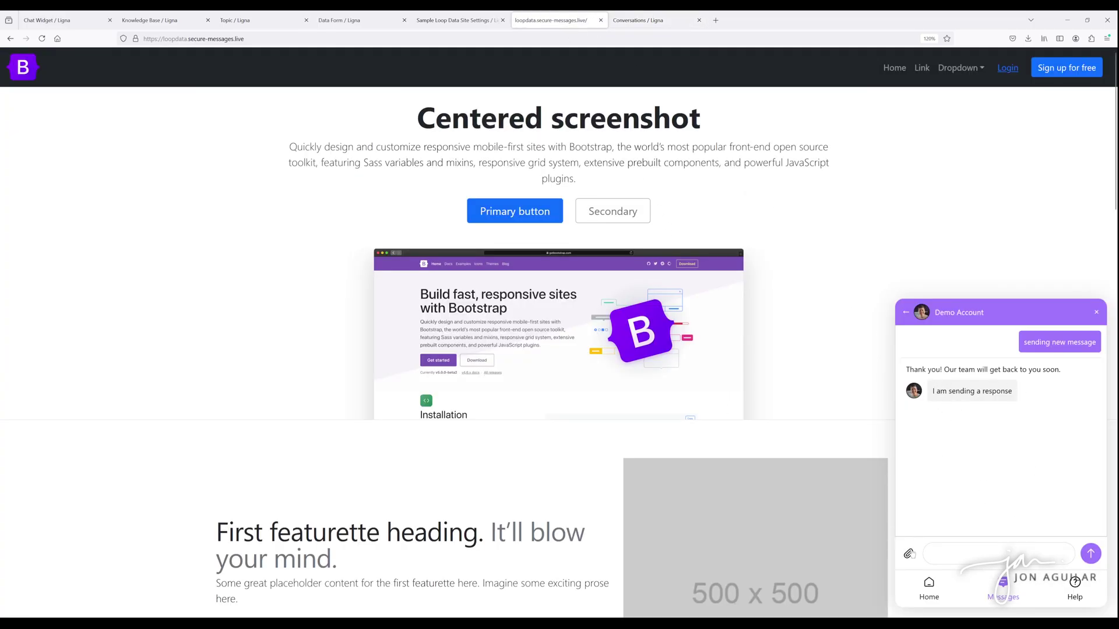
click(638, 24)
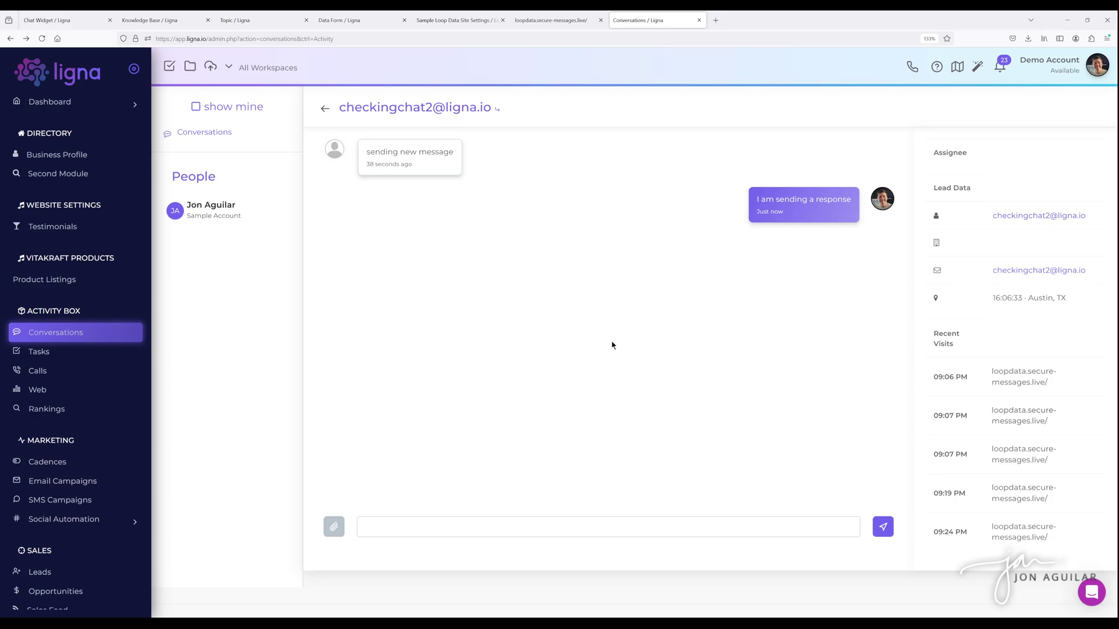
click(325, 110)
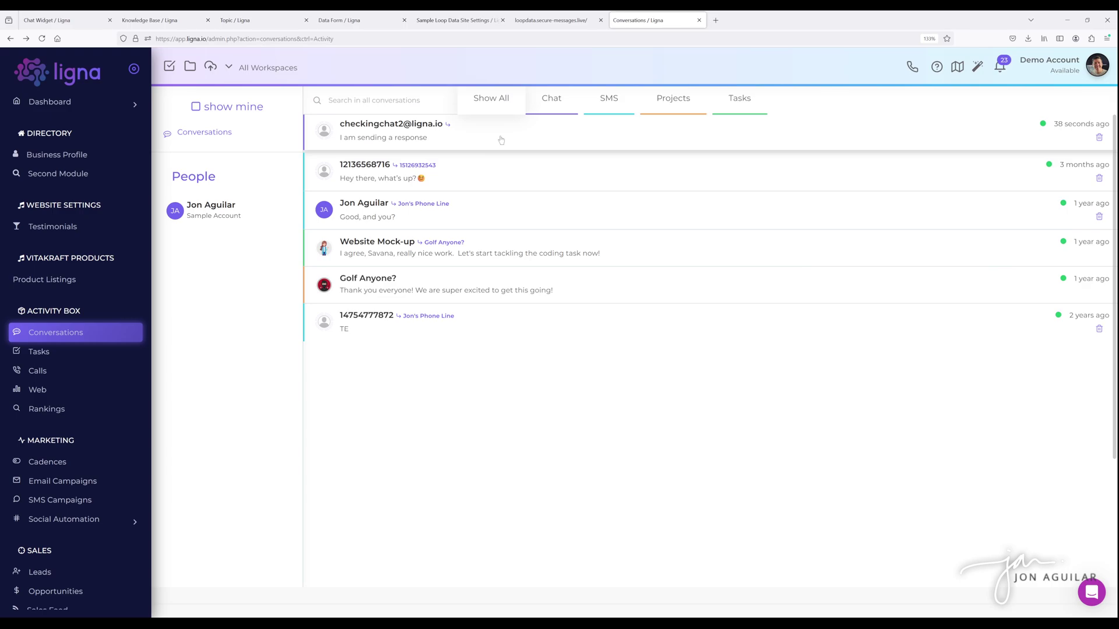
click(456, 146)
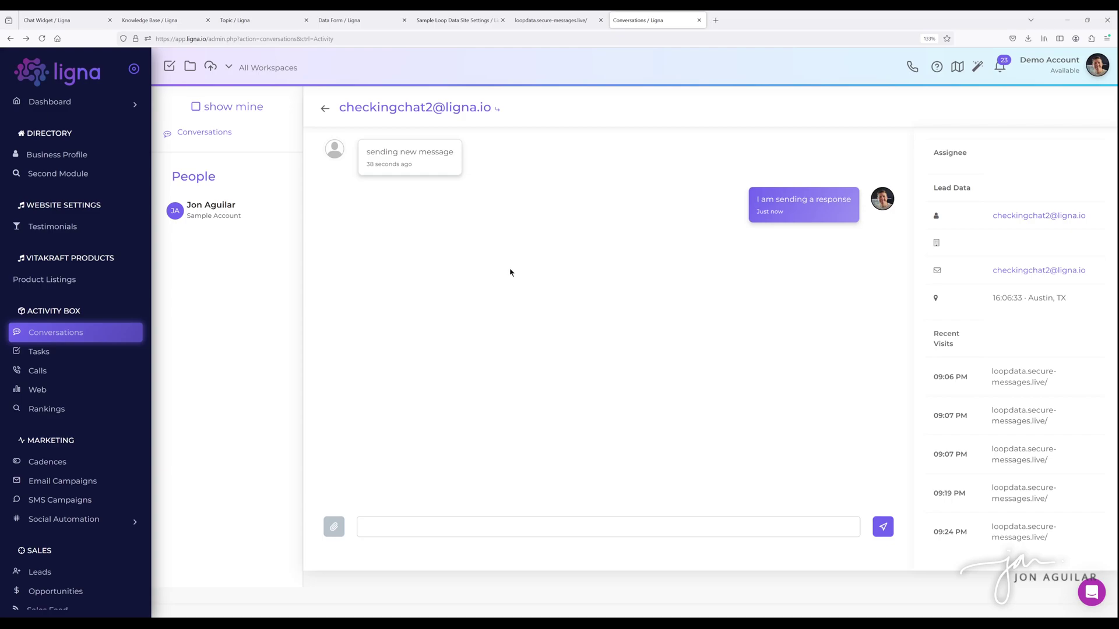
- Leave the conversation and scroll through the Demo Chat widget settings page
click(325, 110)
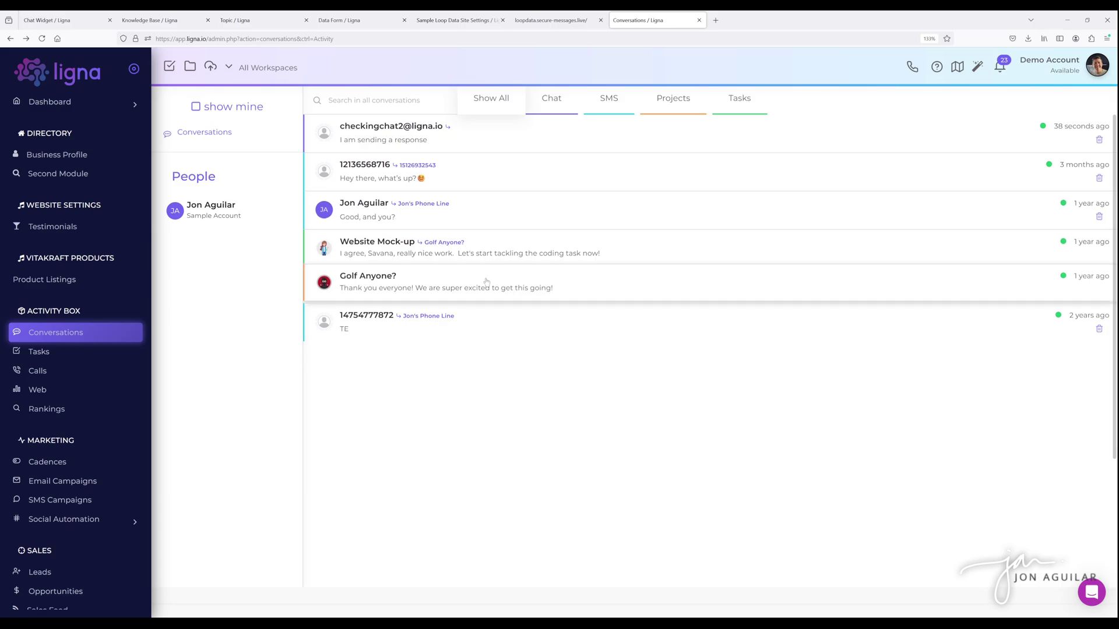
click(55, 20)
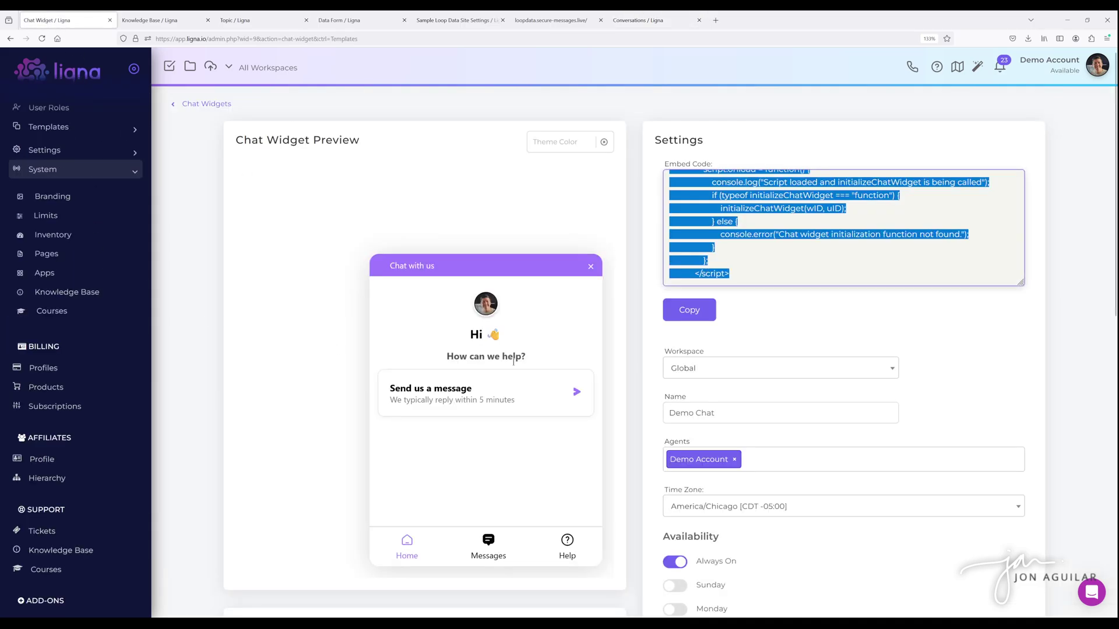
scroll(562, 342, down, 8)
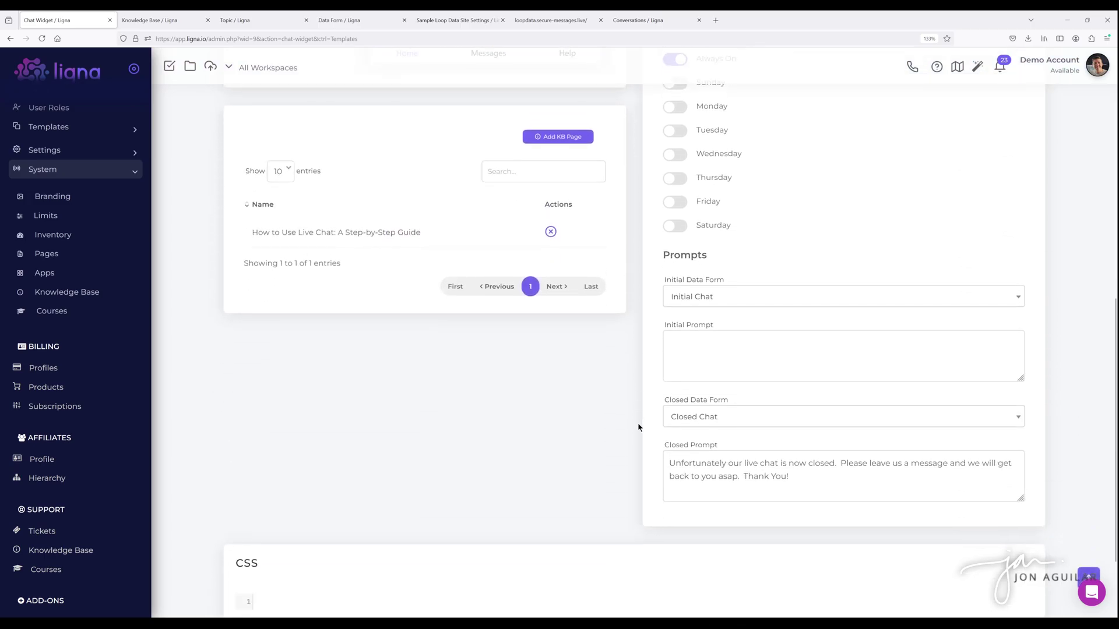
scroll(634, 423, up, 8)
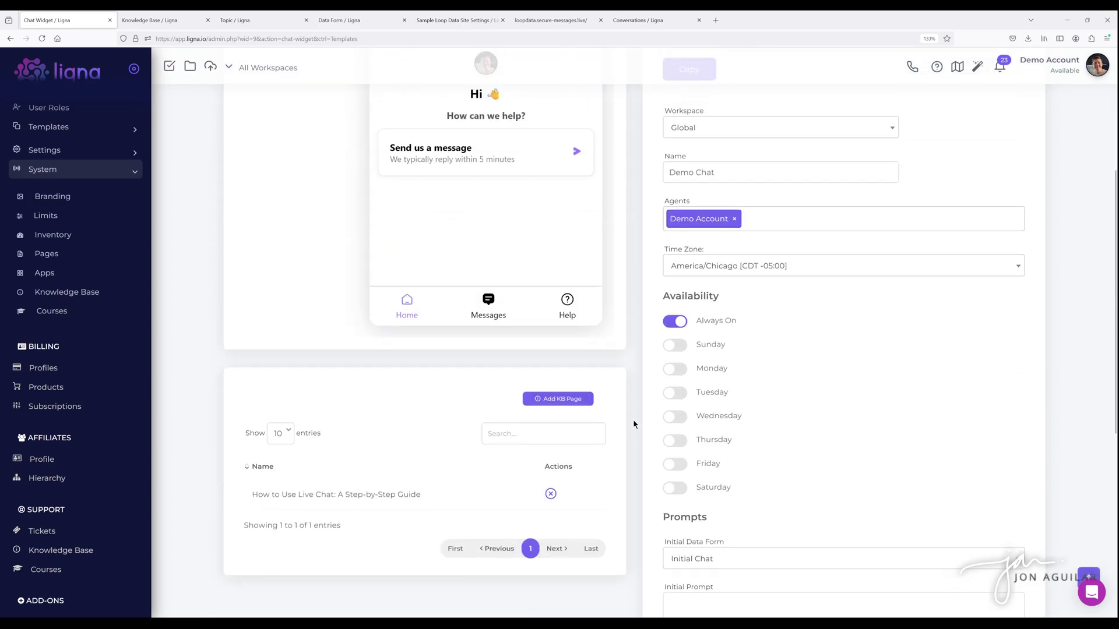